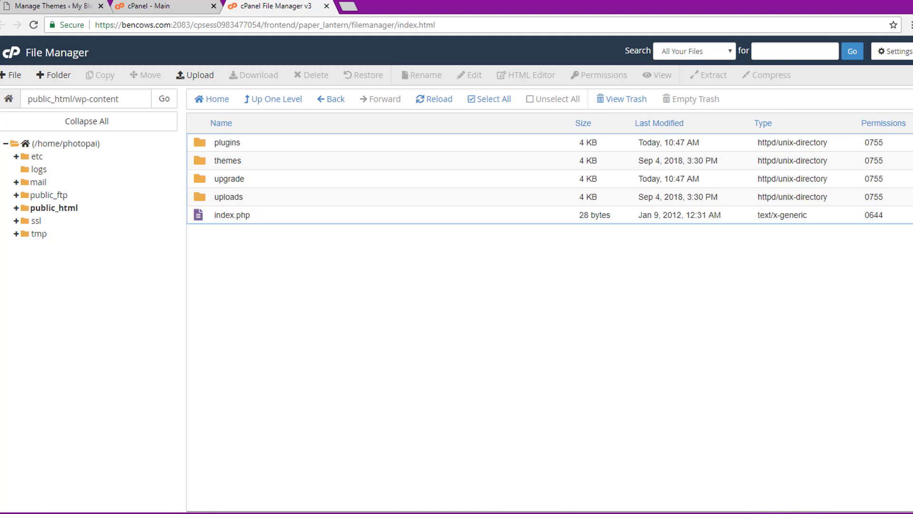
- Open the themes folder in wp-content, check the active theme in WordPress, and open the twentyseventeen theme folder
double_click(208, 162)
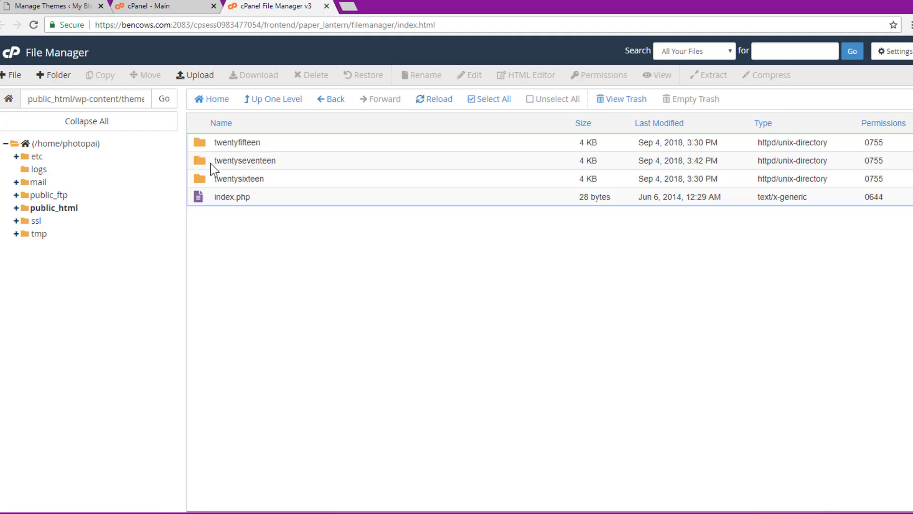
left_click(63, 9)
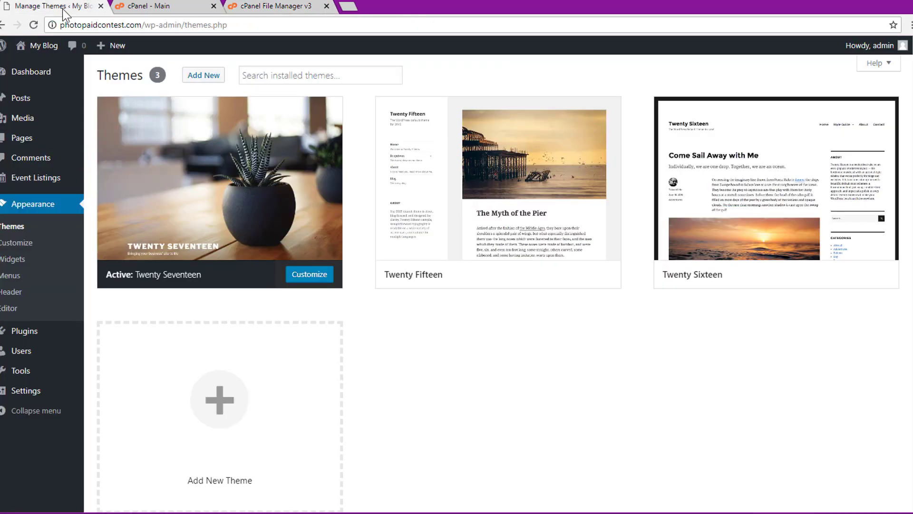
left_click(263, 10)
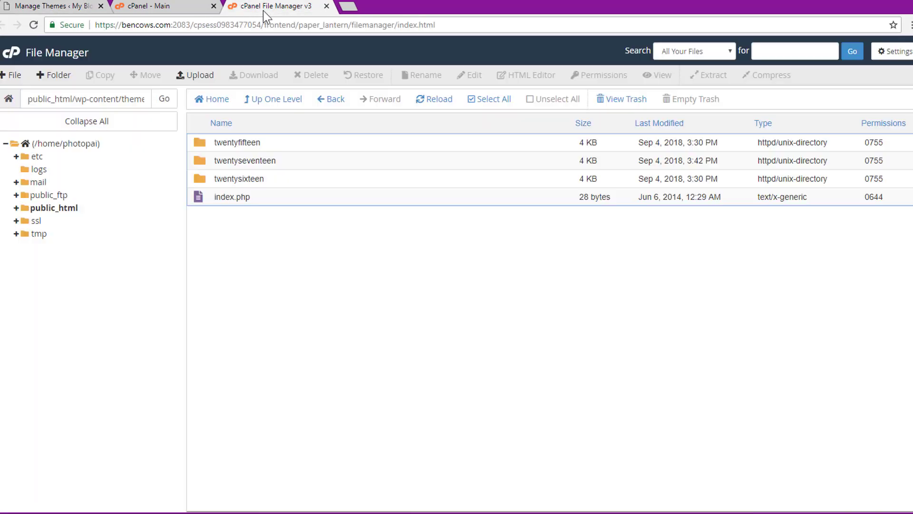
double_click(206, 165)
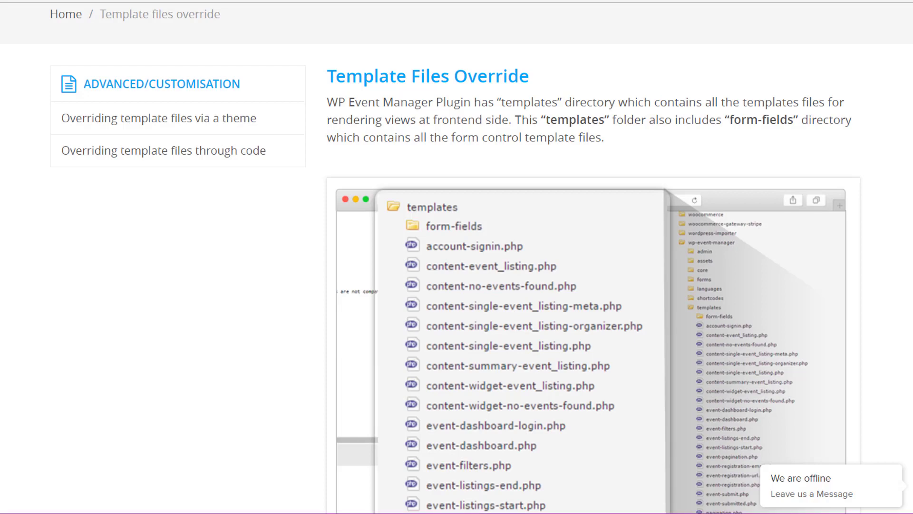
- Read the Template Files Override documentation, examining the templates file list and the instructions for overriding via a theme
scroll(457, 257, "up", 3)
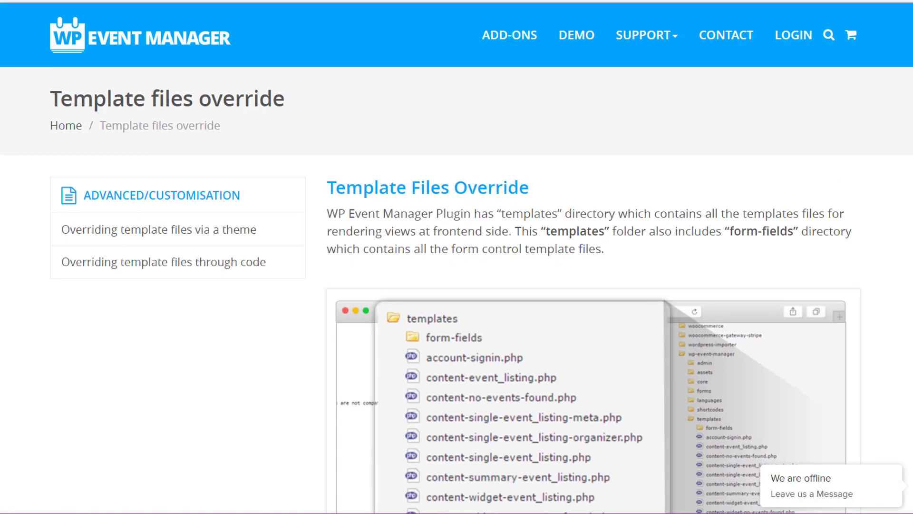
scroll(456, 257, "down", 4)
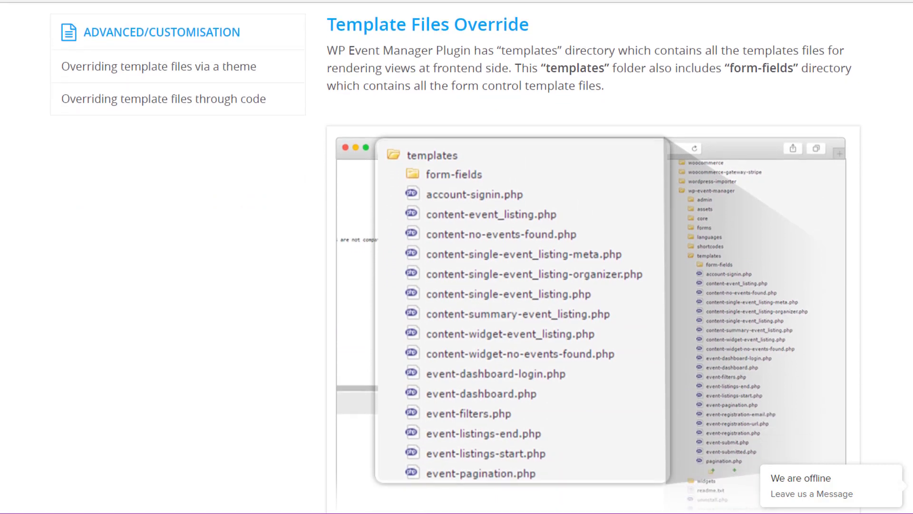
scroll(457, 257, "down", 2)
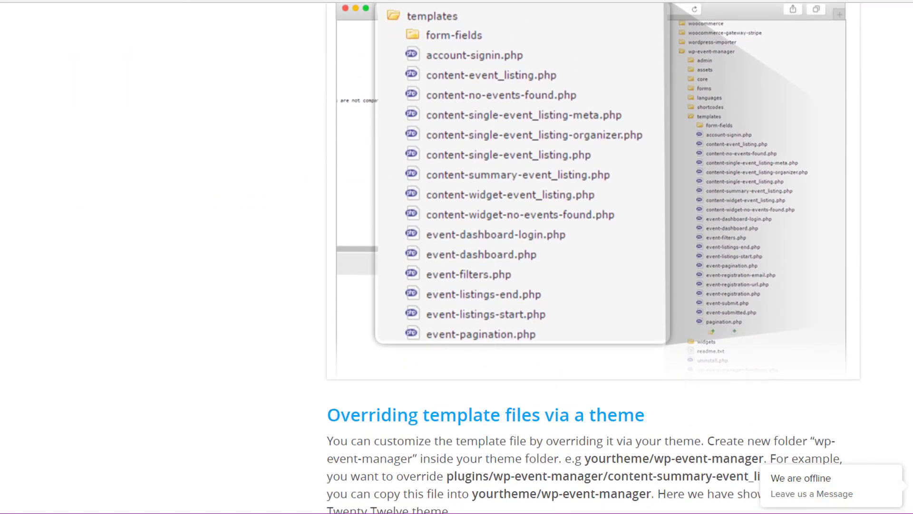
scroll(457, 257, "up", 4)
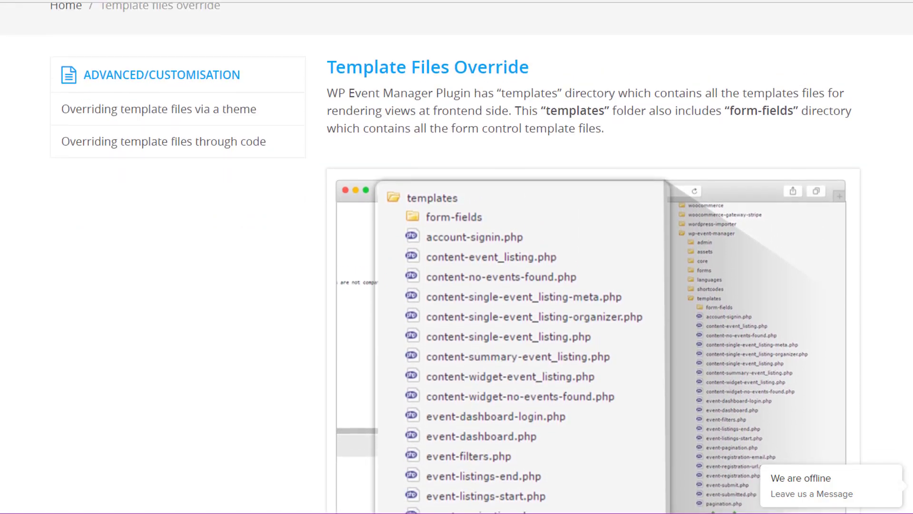
scroll(456, 257, "down", 3)
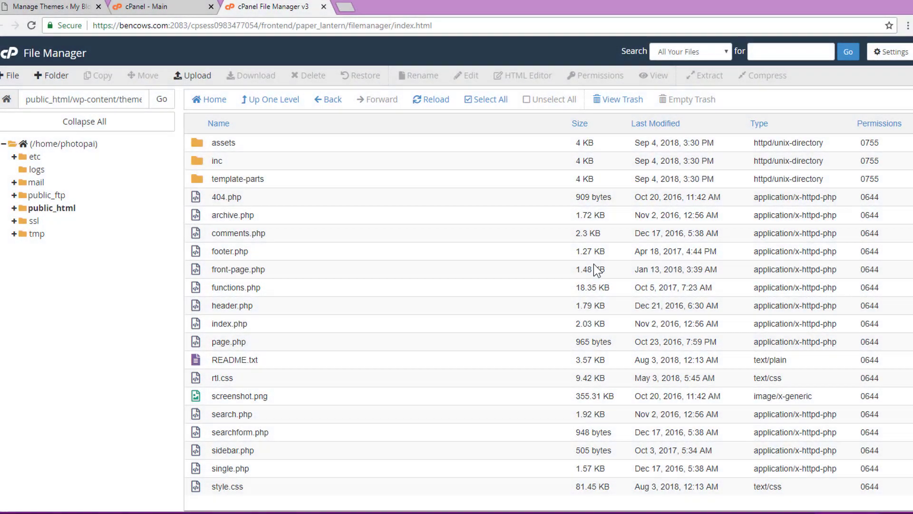
- Create a new folder named wp-event-manager inside the twentyseventeen theme folder
left_click(53, 75)
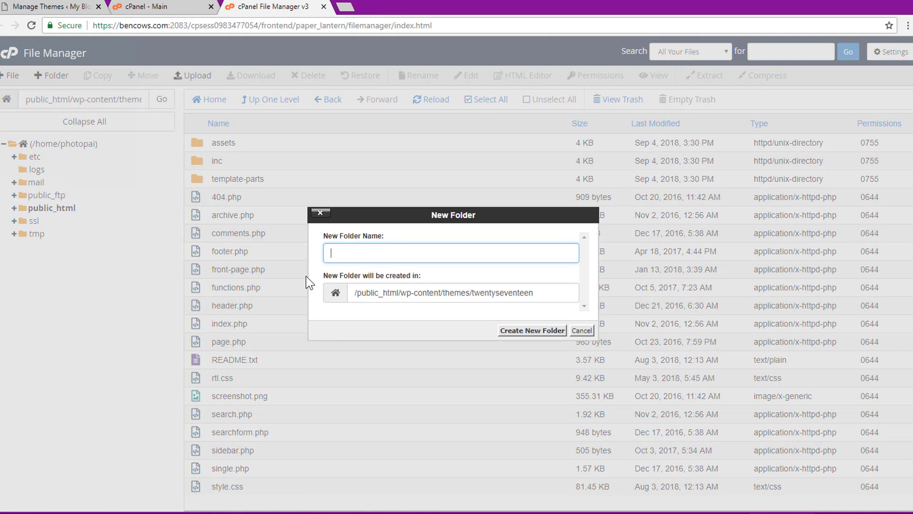
type("wp-event-manager")
left_click(513, 331)
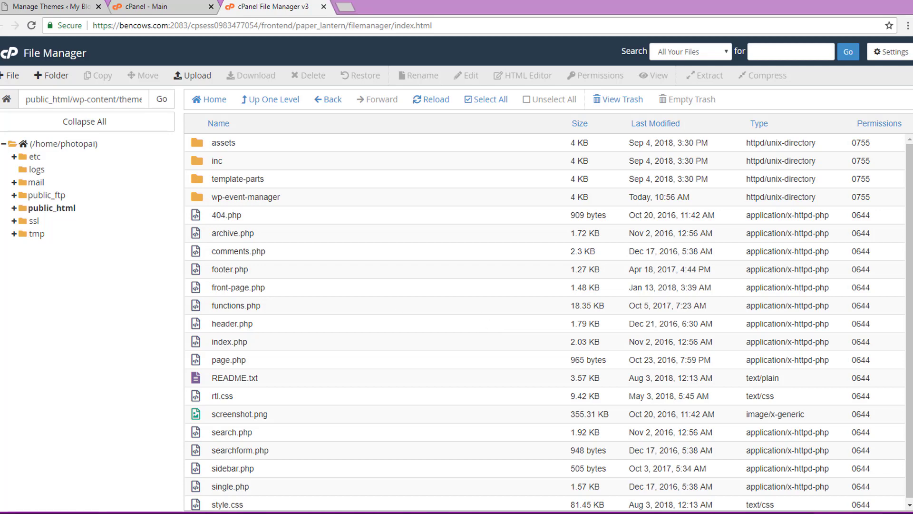
- Go up to wp-content and open the templates folder of the wp-event-manager plugin
left_click(269, 100)
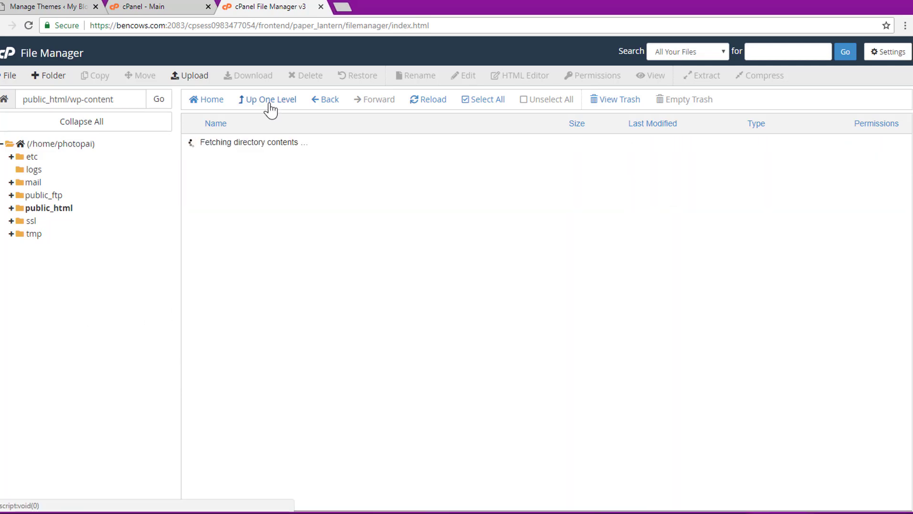
double_click(200, 147)
double_click(199, 161)
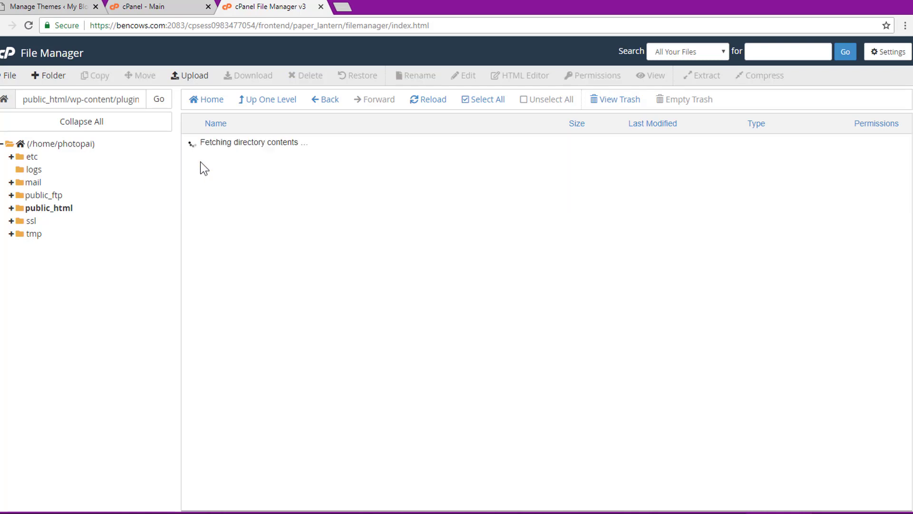
double_click(199, 251)
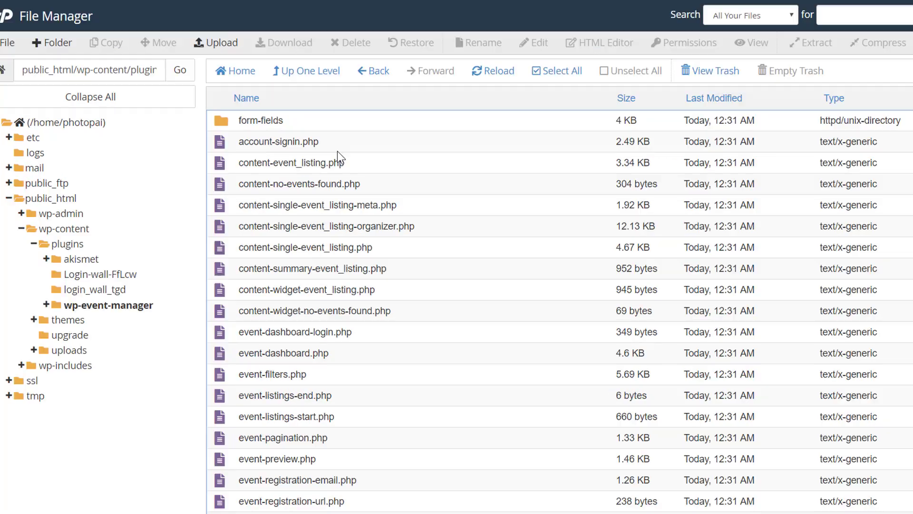
- Download content-summary-event_listing.php from the plugin's templates folder and save it in Downloads
scroll(345, 389, "down", 2)
scroll(345, 389, "up", 2)
double_click(228, 126)
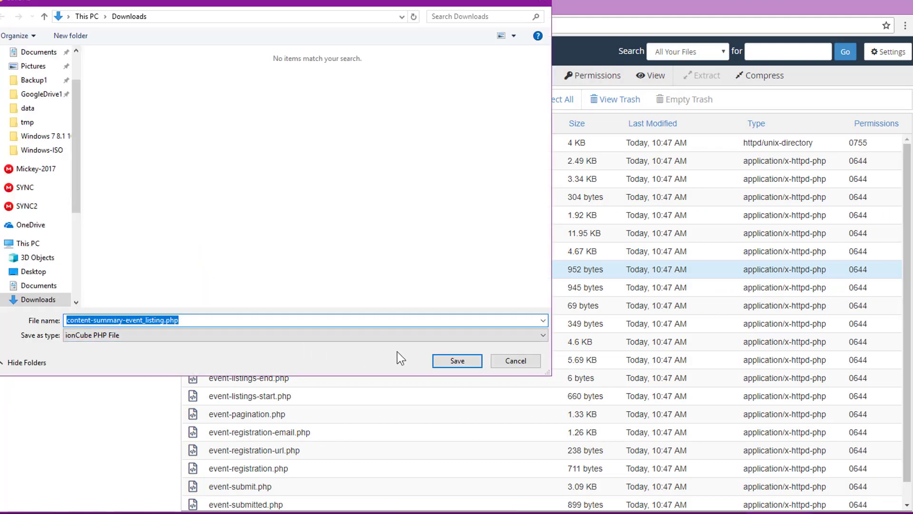
left_click(448, 358)
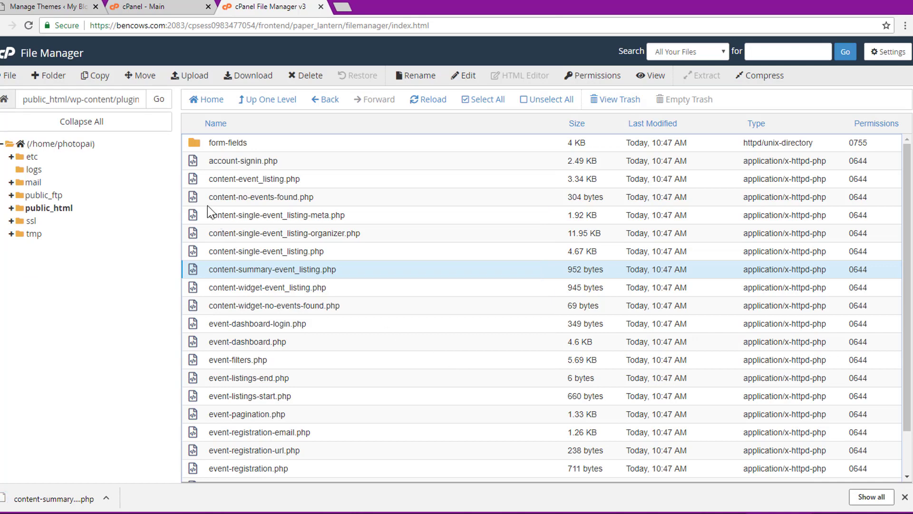
- Return to wp-content and open the wp-event-manager folder inside the twentyseventeen theme
left_click(255, 106)
left_click(254, 105)
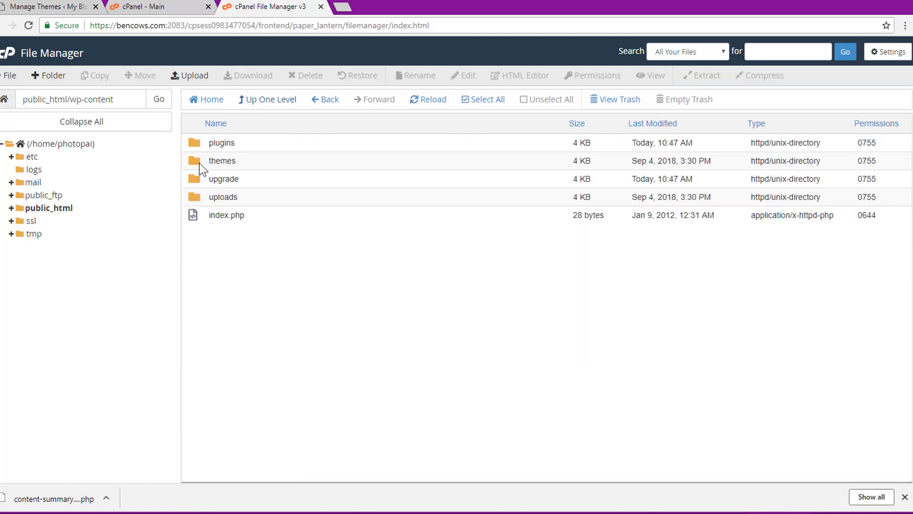
double_click(204, 162)
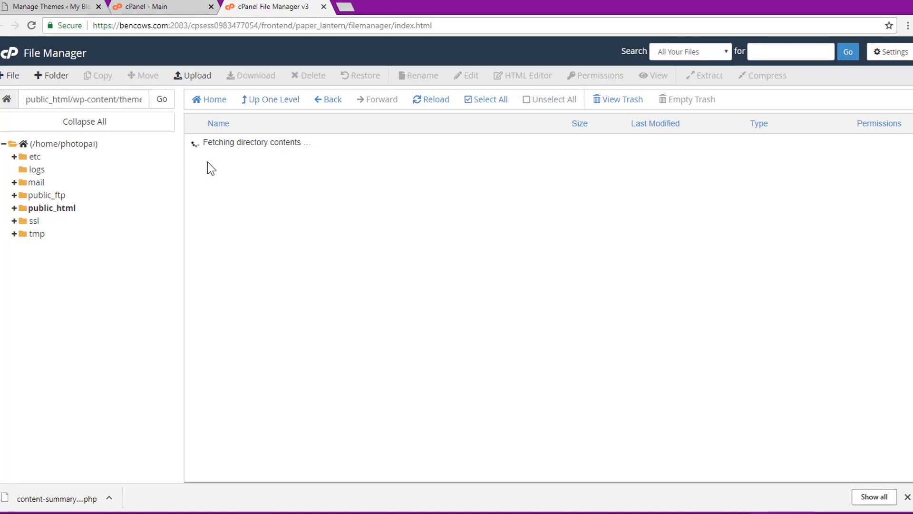
double_click(203, 164)
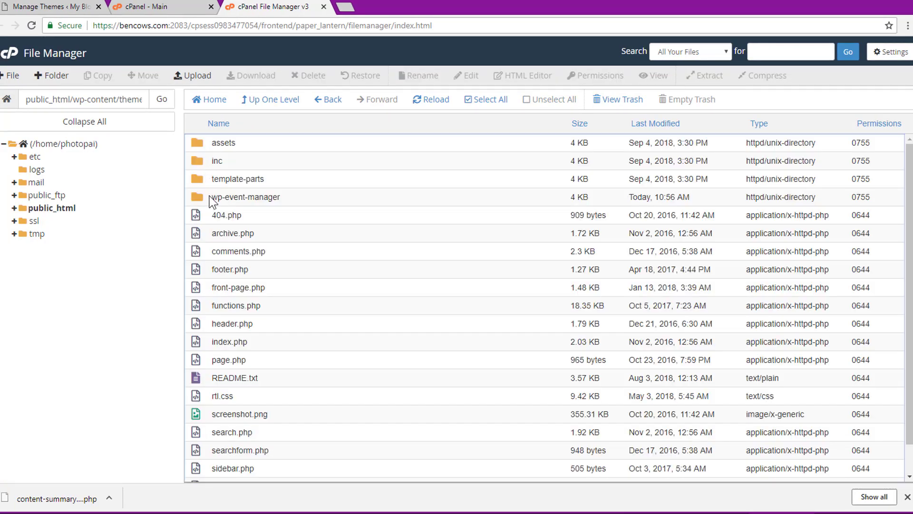
double_click(209, 196)
- Upload content-summary-event_listing.php from Downloads into the theme's wp-event-manager folder and return to that folder
left_click(194, 77)
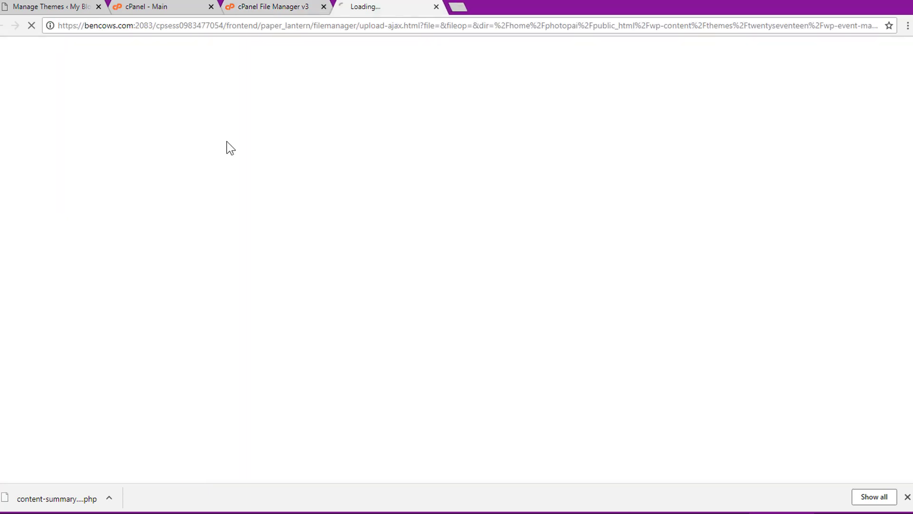
left_click(457, 258)
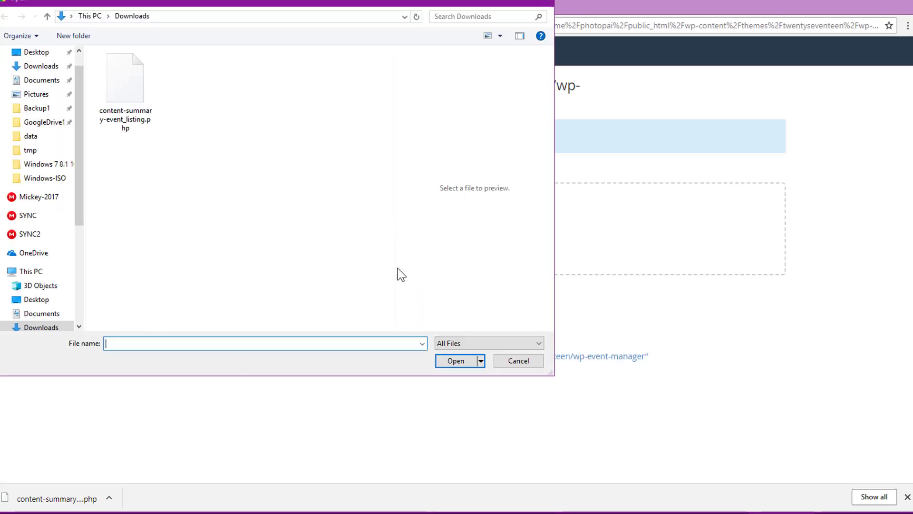
left_click(136, 110)
double_click(136, 110)
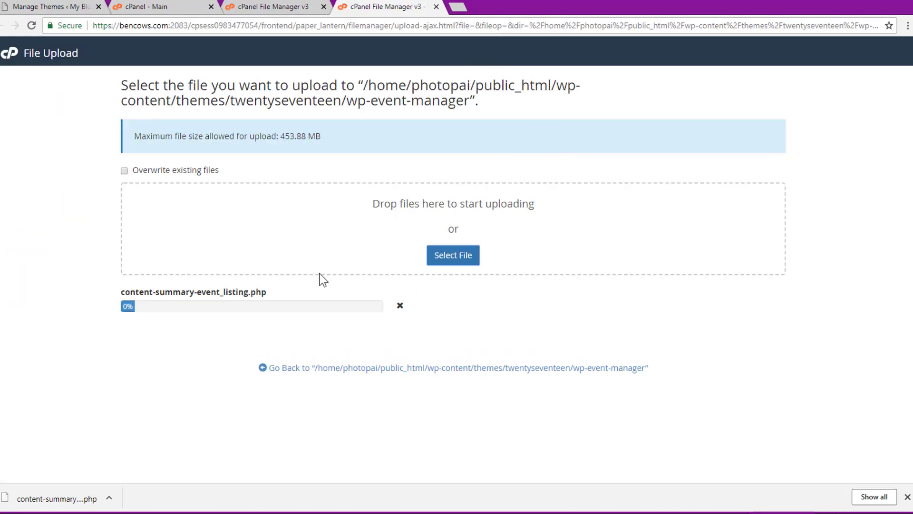
left_click(370, 369)
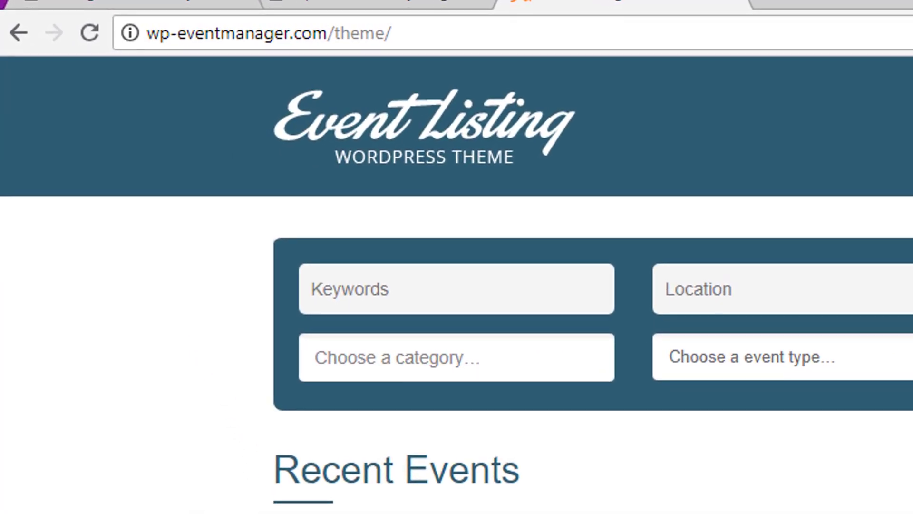
- Download the Event Listing theme from wp-eventmanager.com/theme and save it as event-listing.zip in Downloads
key("F5")
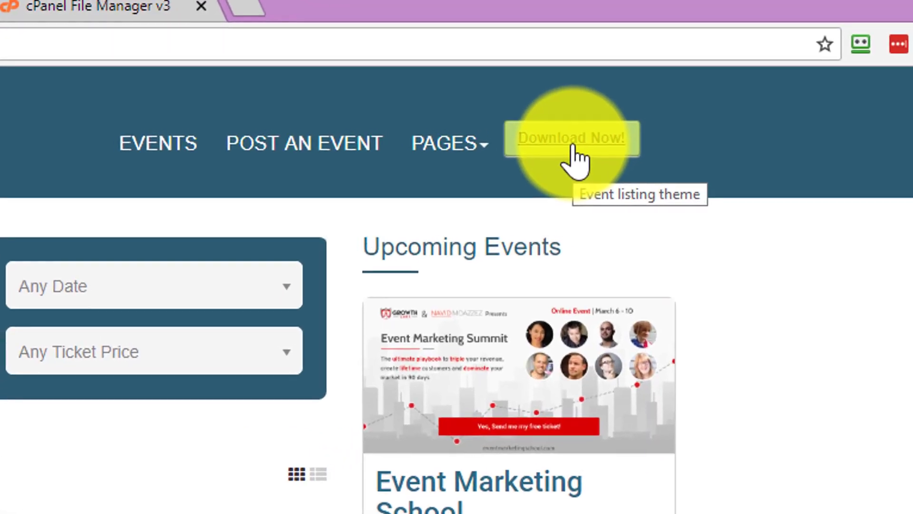
left_click(573, 147)
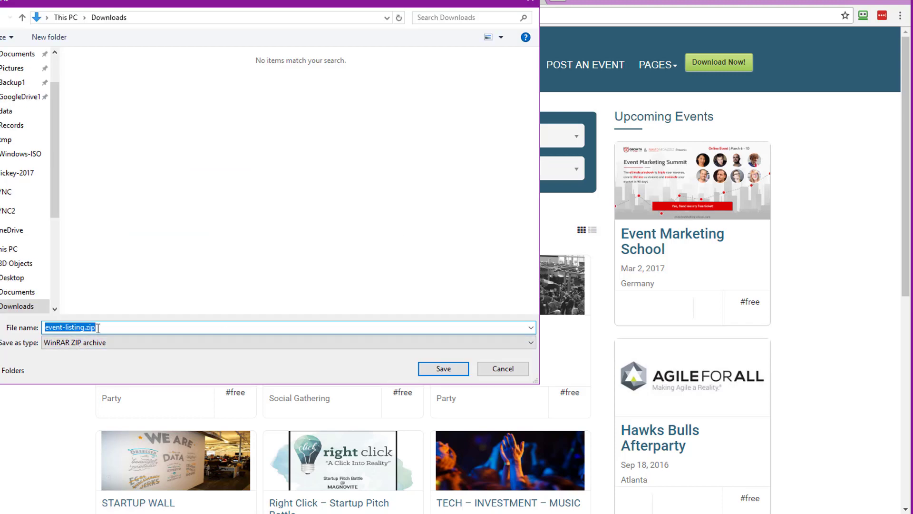
left_click(435, 369)
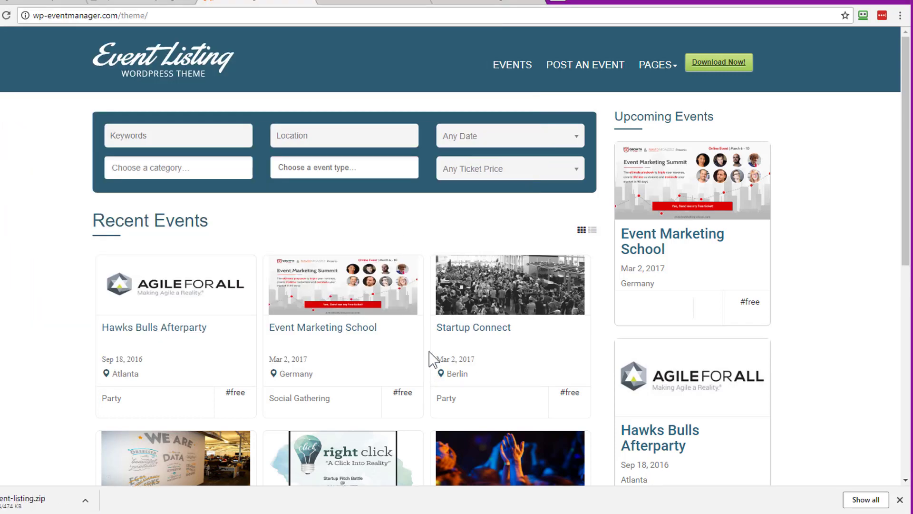
- Switch to the WordPress Themes page, upload event-listing.zip from Downloads as a new theme and install it
left_click(23, 1)
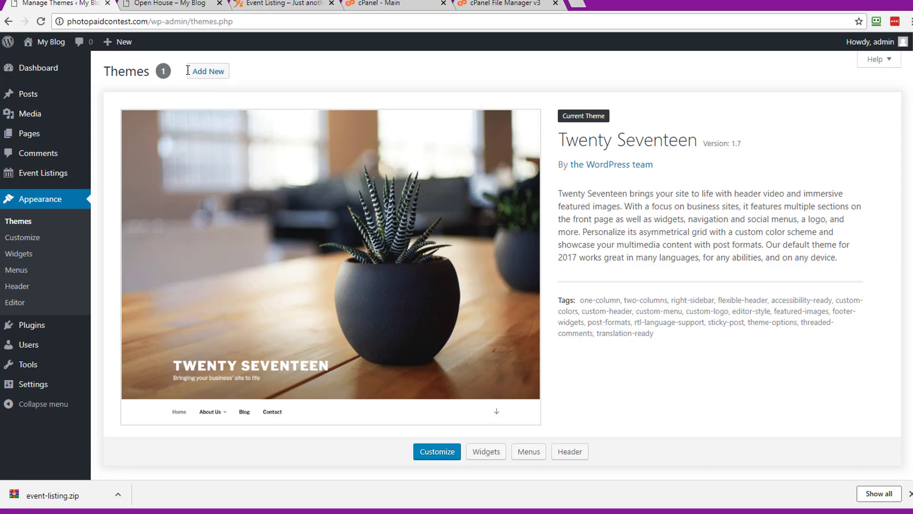
left_click(203, 79)
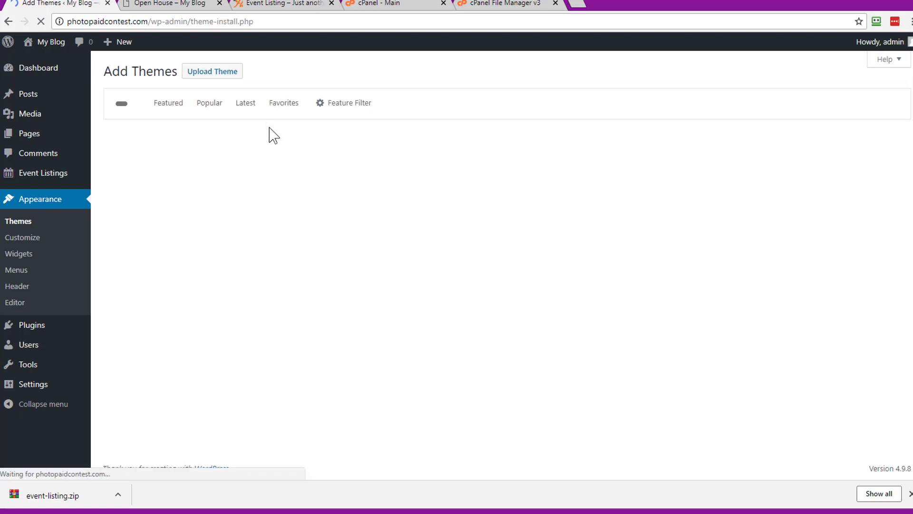
left_click(230, 76)
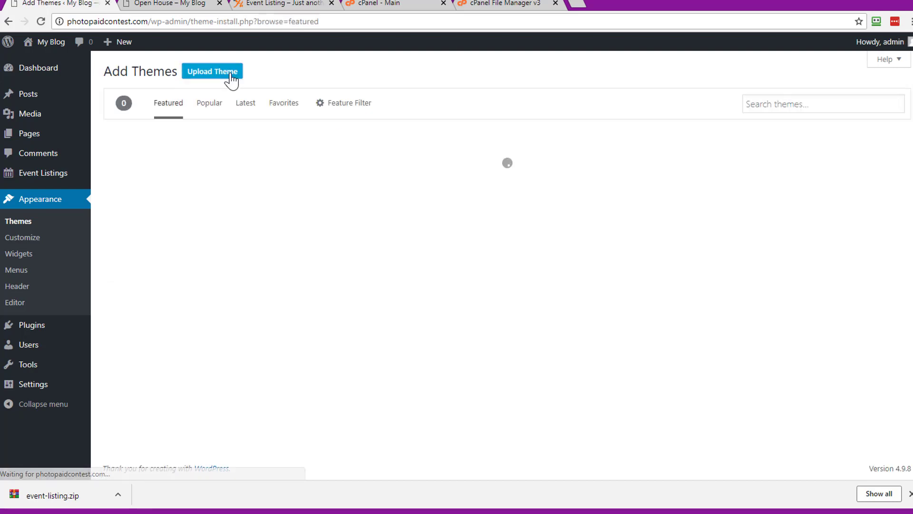
left_click(421, 180)
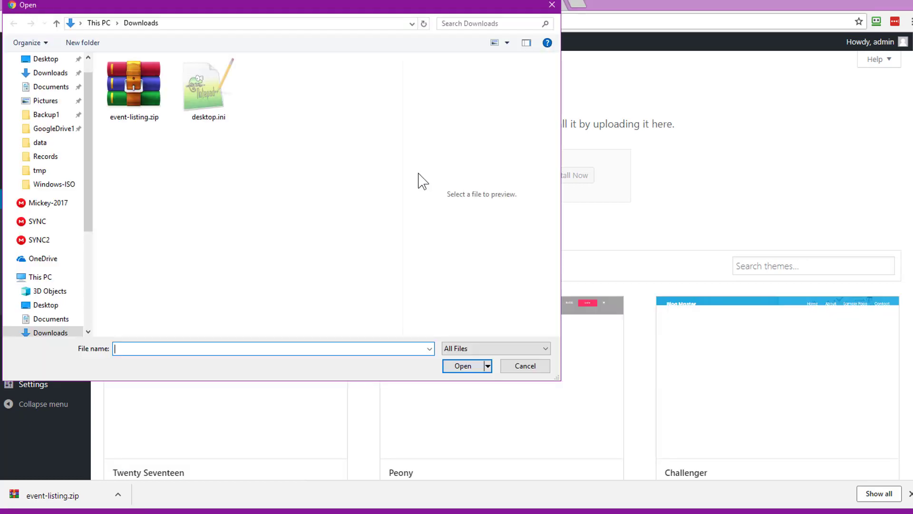
left_click(114, 112)
double_click(114, 112)
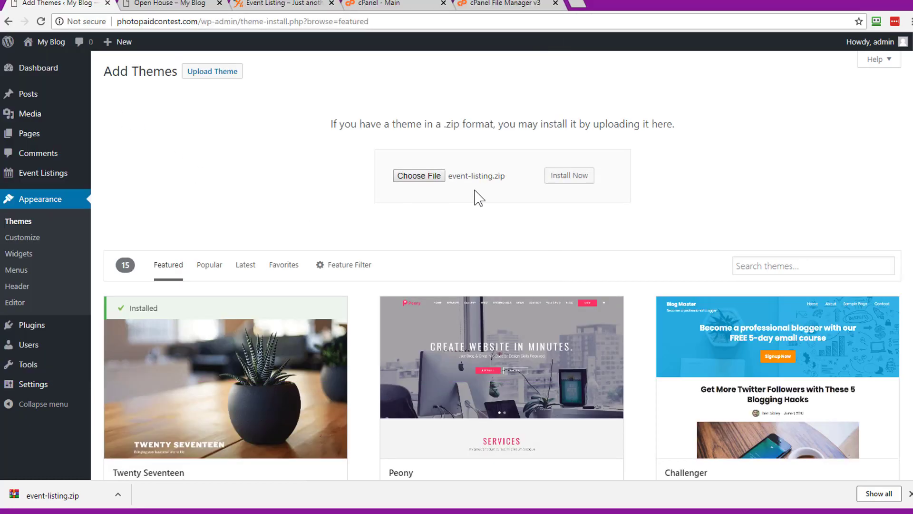
left_click(564, 180)
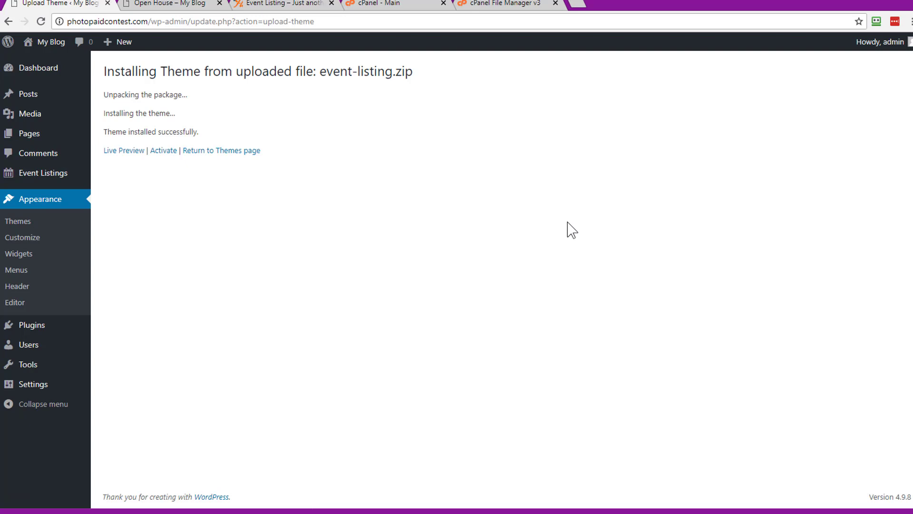
- Activate the installed Event Listing theme, view its theme details and close them
left_click(161, 150)
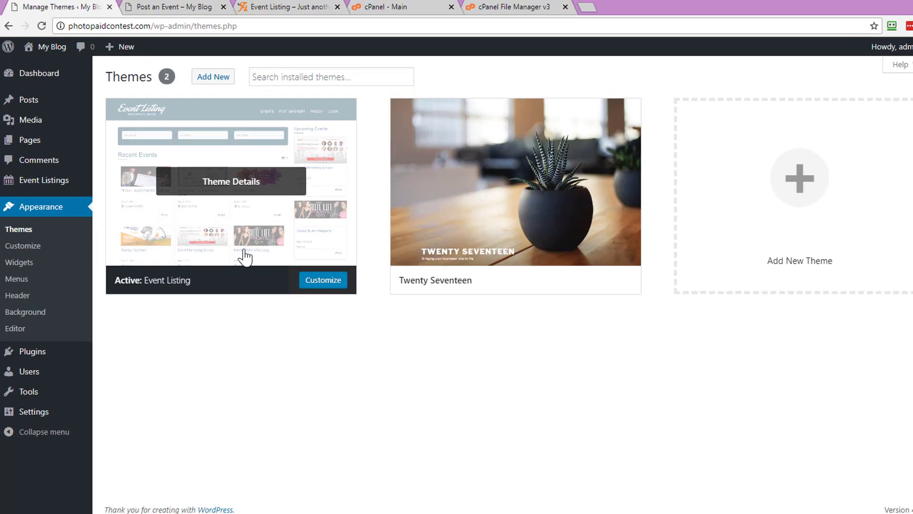
left_click(245, 257)
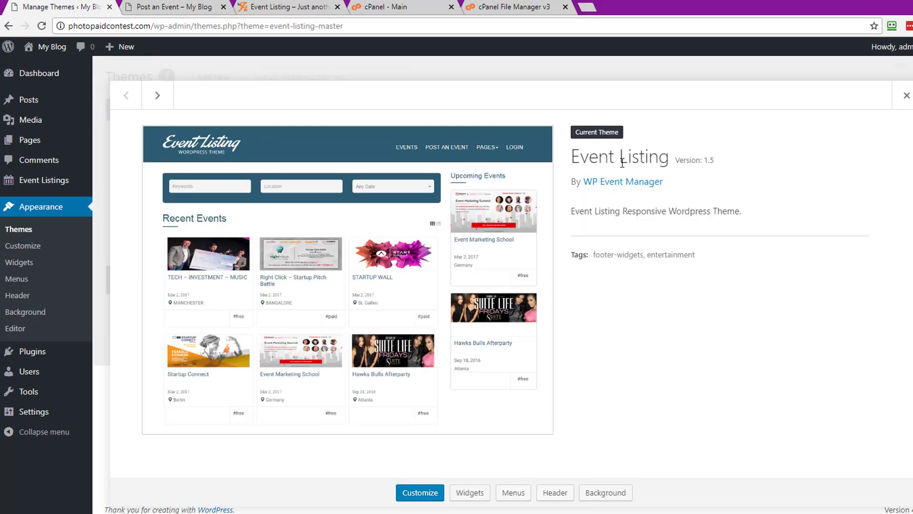
left_click(906, 96)
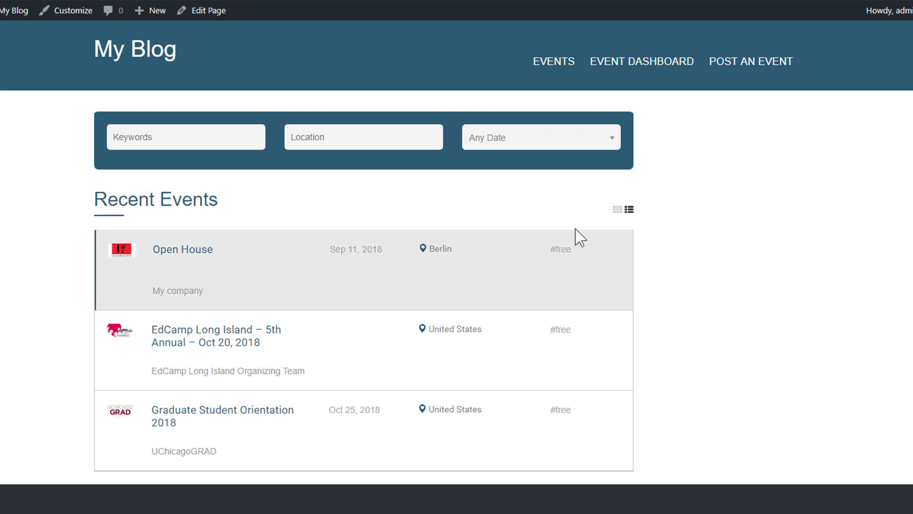
- Show the recent events as a grid, open the Graduate Student Orientation 2018 event and look through its page
left_click(618, 209)
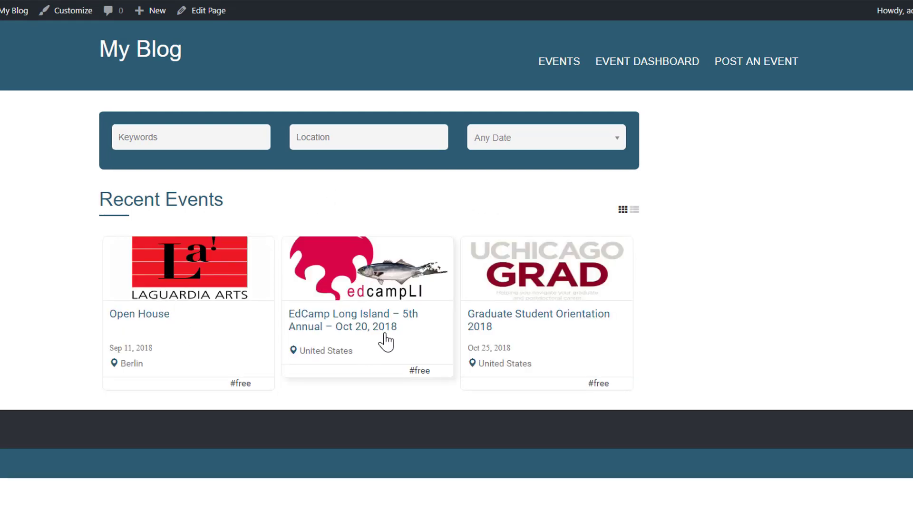
left_click(497, 327)
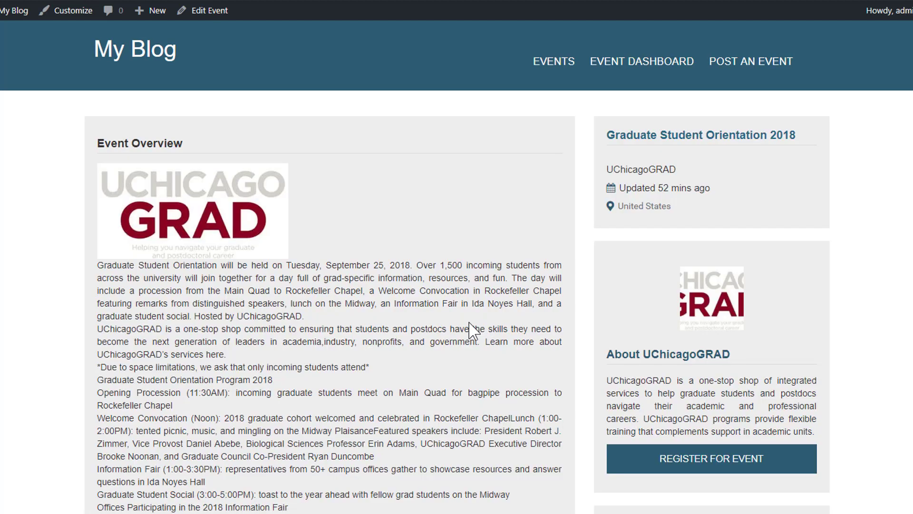
scroll(476, 343, "down", 12)
scroll(476, 343, "down", 15)
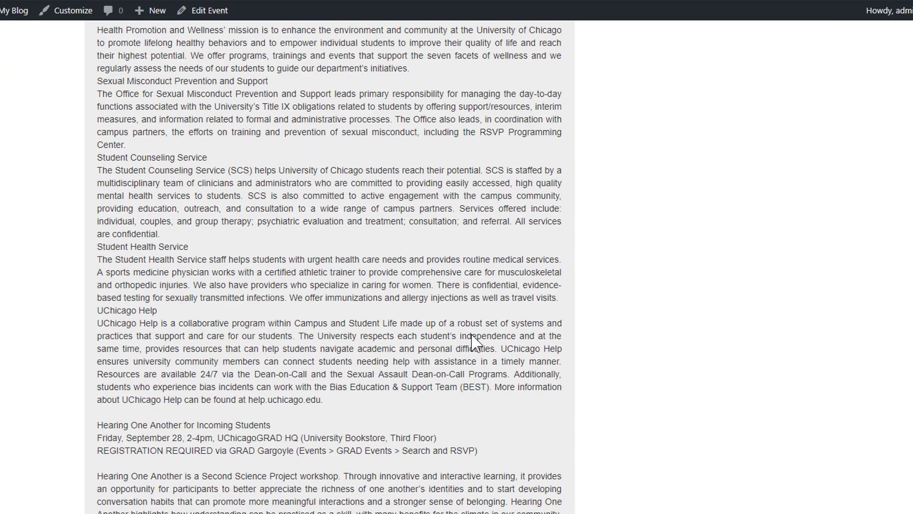
scroll(475, 343, "up", 5)
scroll(474, 338, "up", 12)
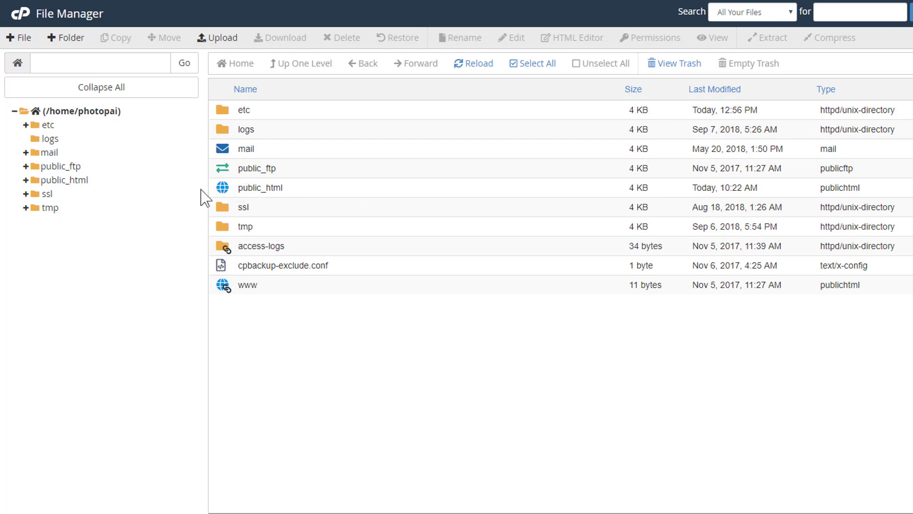
- In the cPanel File Manager, open the folder public_html/wp-content/themes/event-listing-master/wp-event-manager
double_click(226, 189)
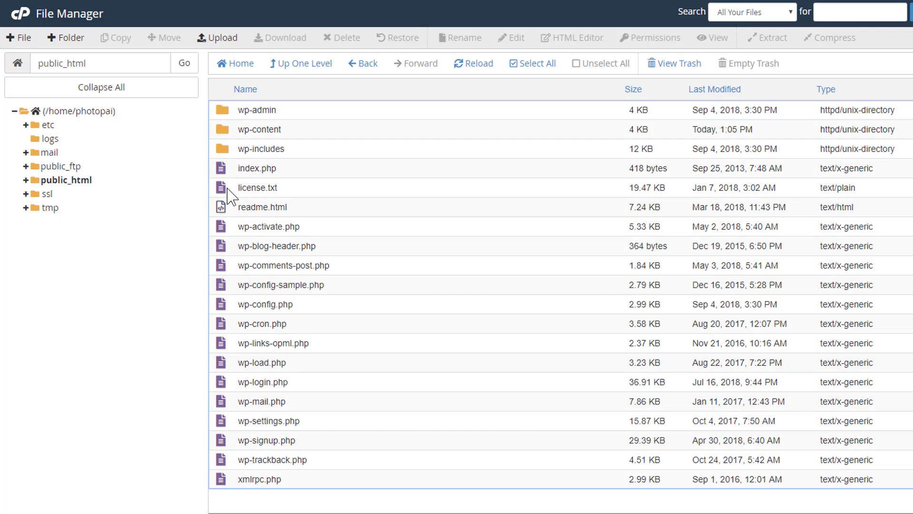
double_click(229, 128)
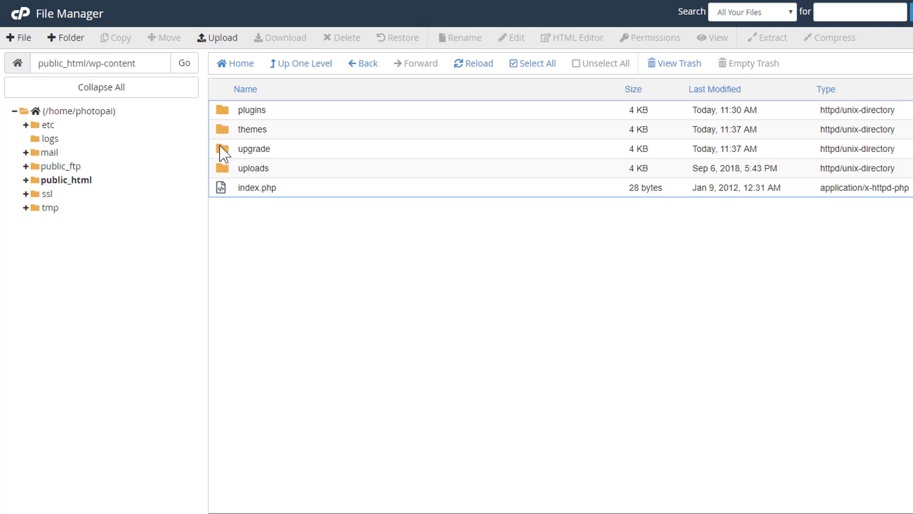
double_click(223, 130)
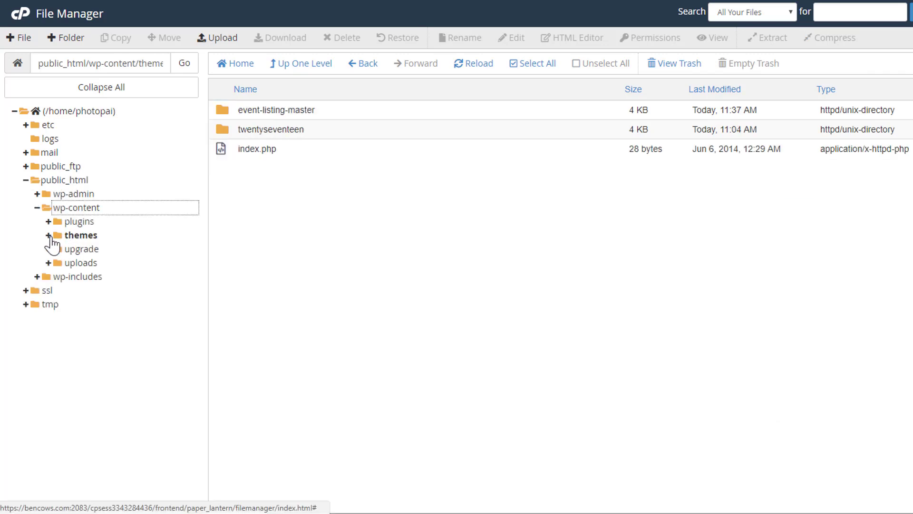
left_click(54, 237)
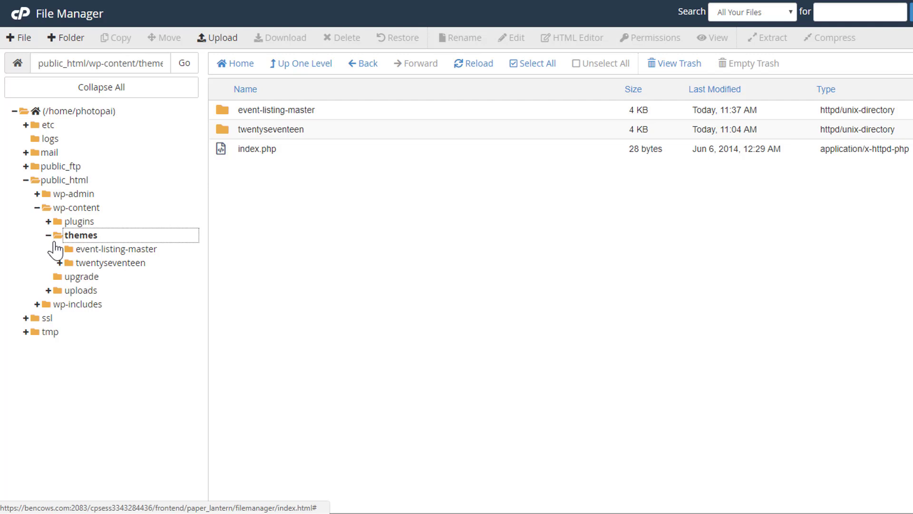
left_click(104, 250)
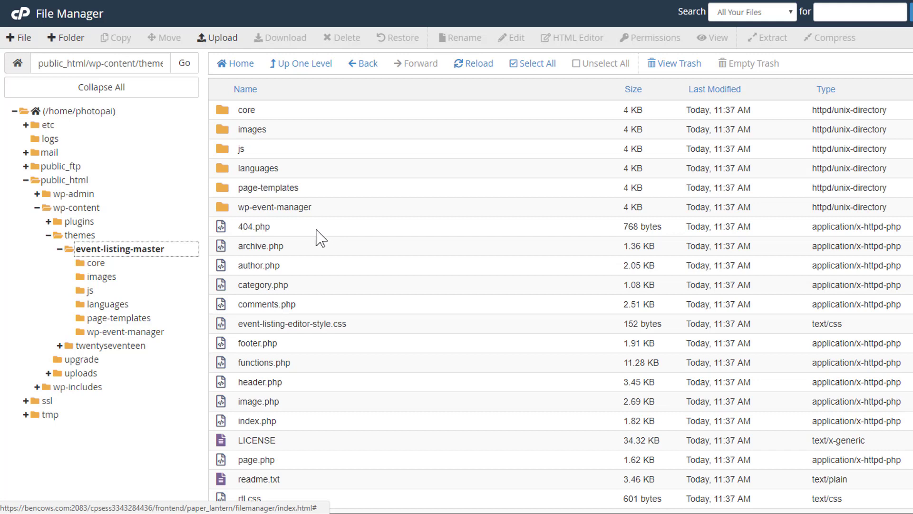
double_click(234, 207)
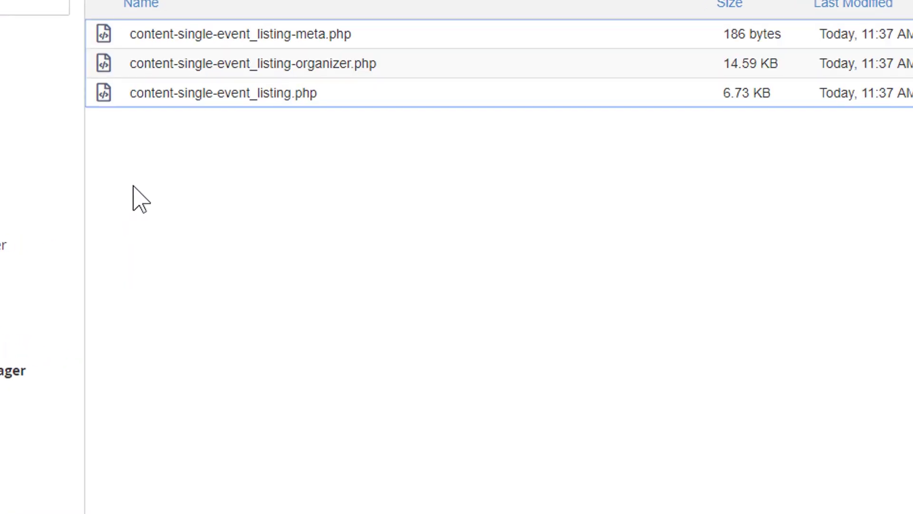
- Open content-single-event_listing-organizer.php for editing with the offered encoding
left_click(258, 67)
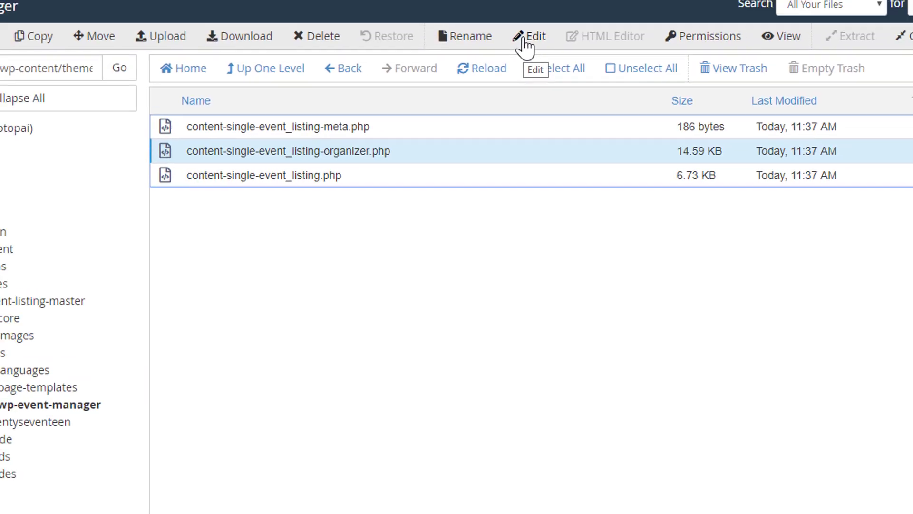
left_click(522, 66)
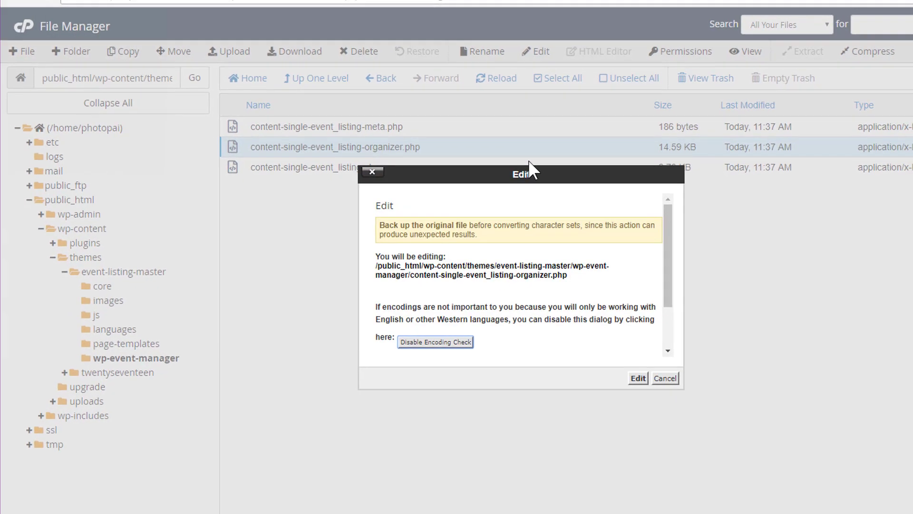
left_click(638, 379)
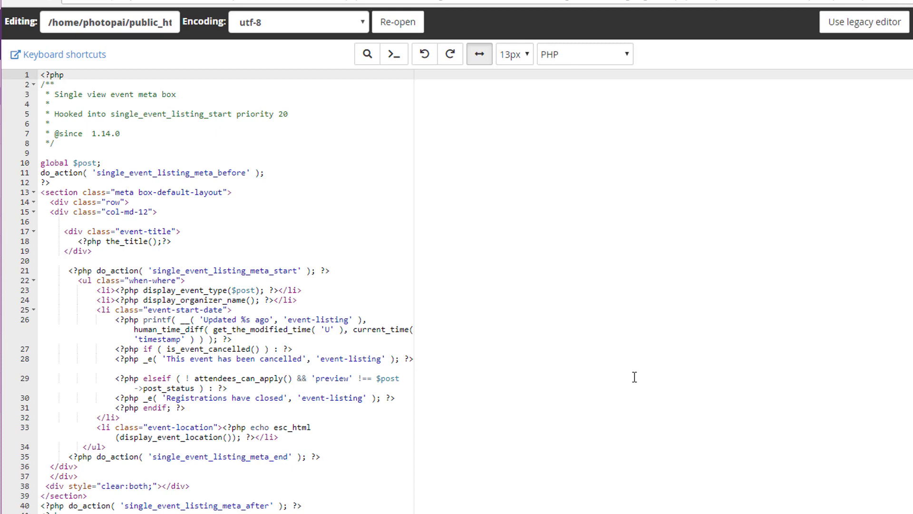
- Insert the line "<h1> Test Line text add</h1>" directly below the when-where list's opening tag and save the file
left_click(211, 280)
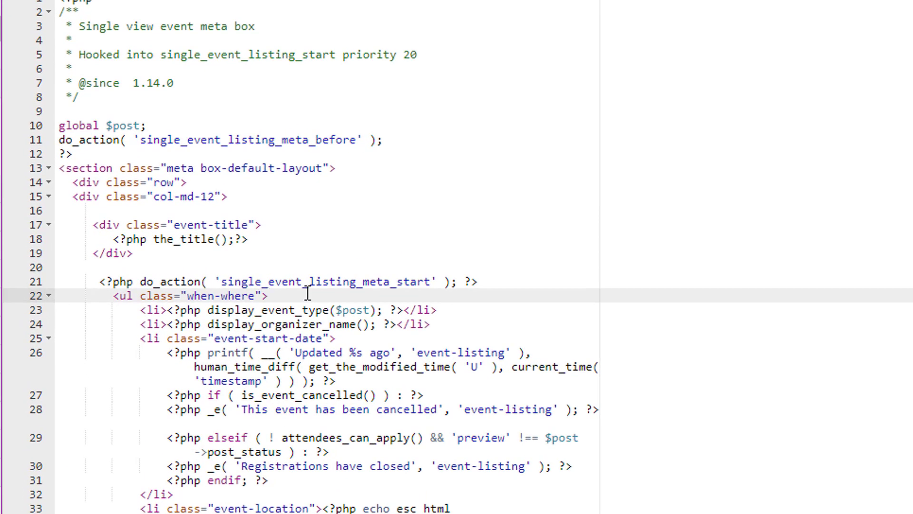
key("Return")
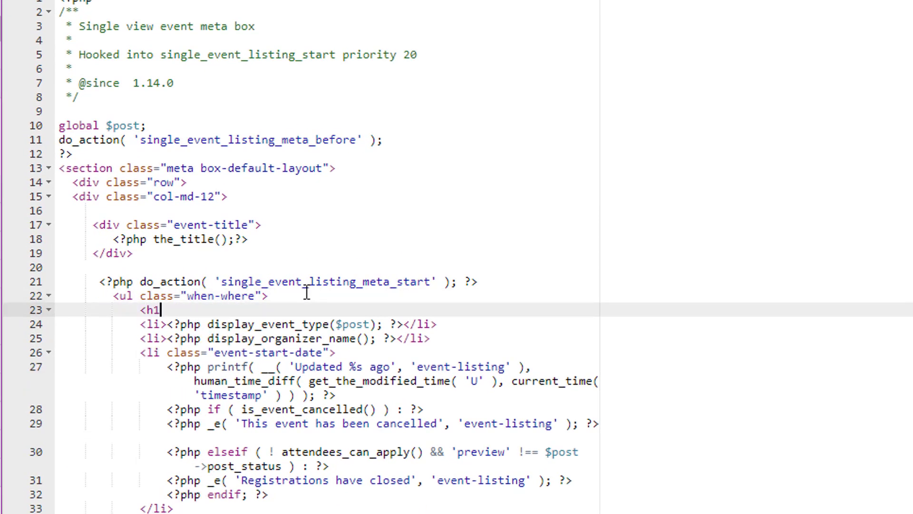
type("<h1> ")
type("Test ")
type("Line add")
key("BackSpace")
key("BackSpace")
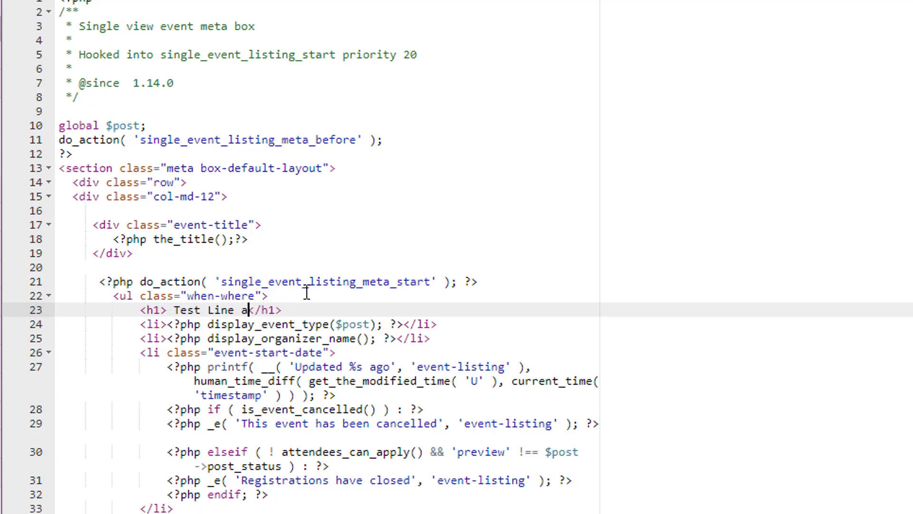
key("BackSpace")
type("text add")
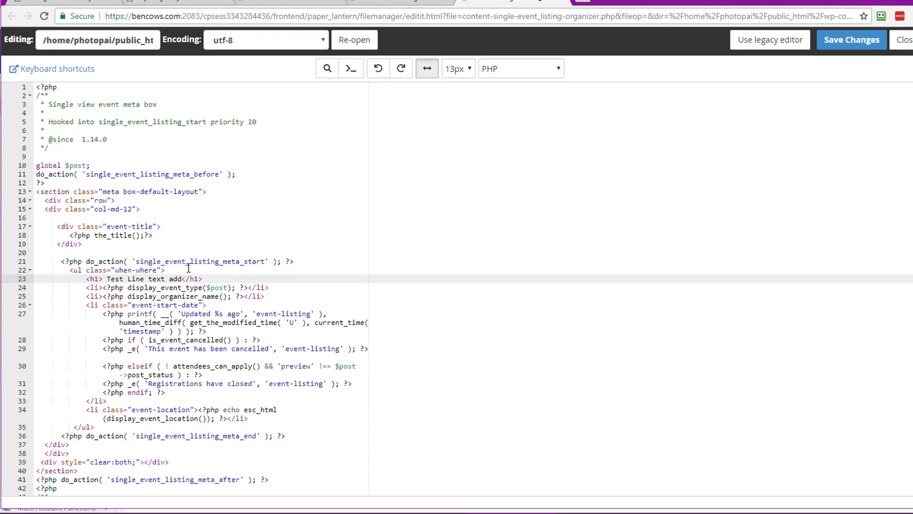
left_click(844, 41)
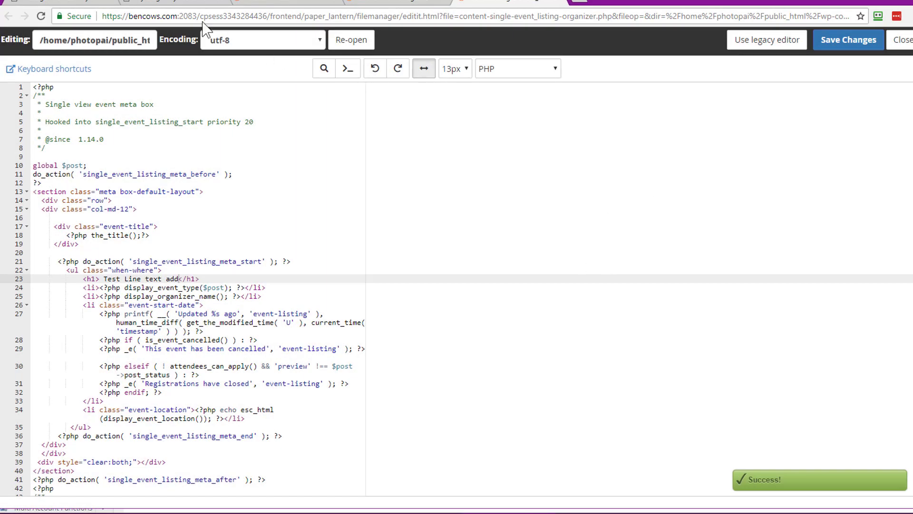
- Switch to the site's events page, open the EdCamp Long Island event and check the added heading in its details box
left_click(172, 2)
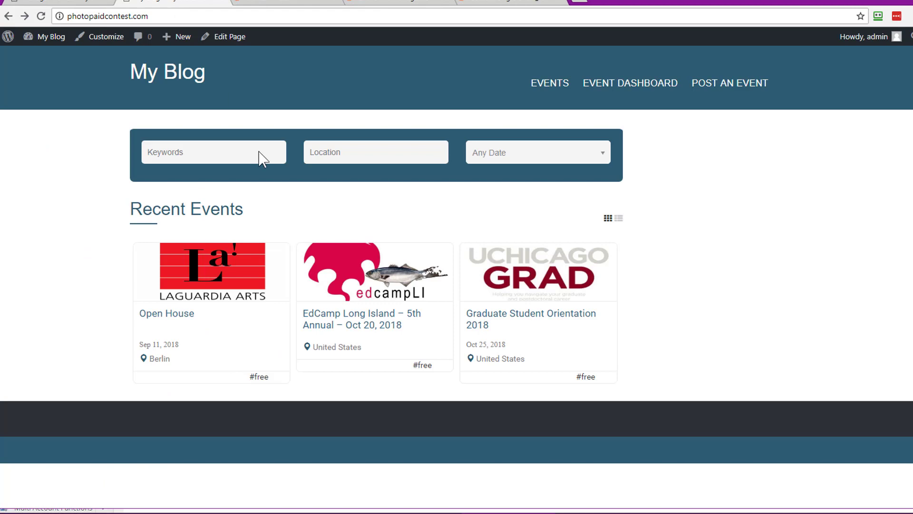
left_click(379, 317)
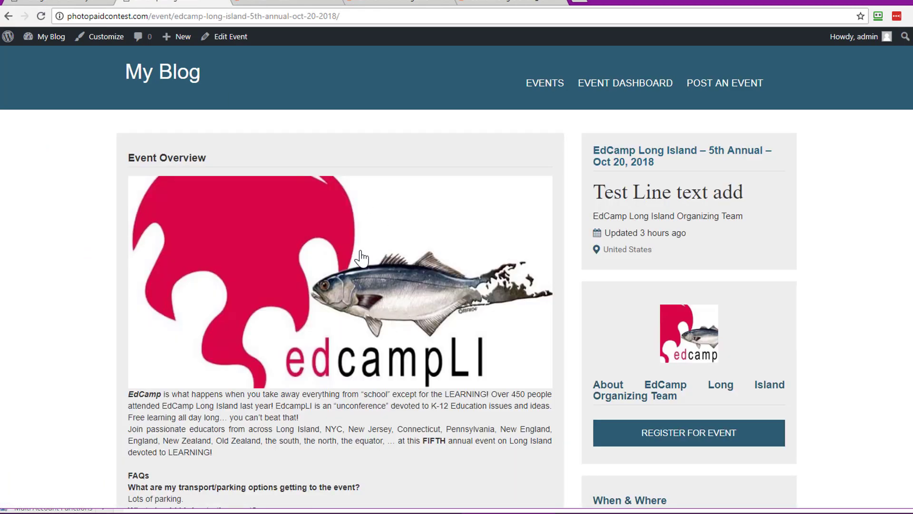
left_click_drag(600, 199, 747, 197)
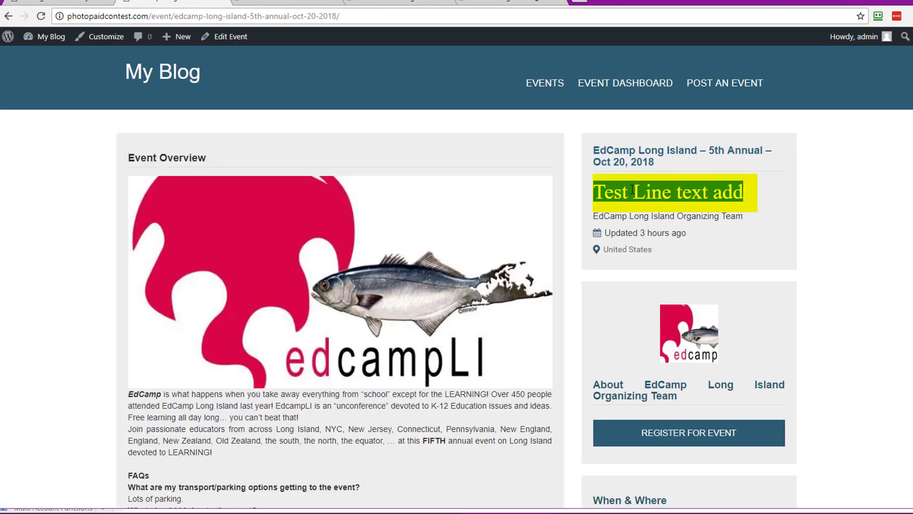
- Return to the template code, replace the h1 heading's text with "Any Text" and save the file
left_click(474, 2)
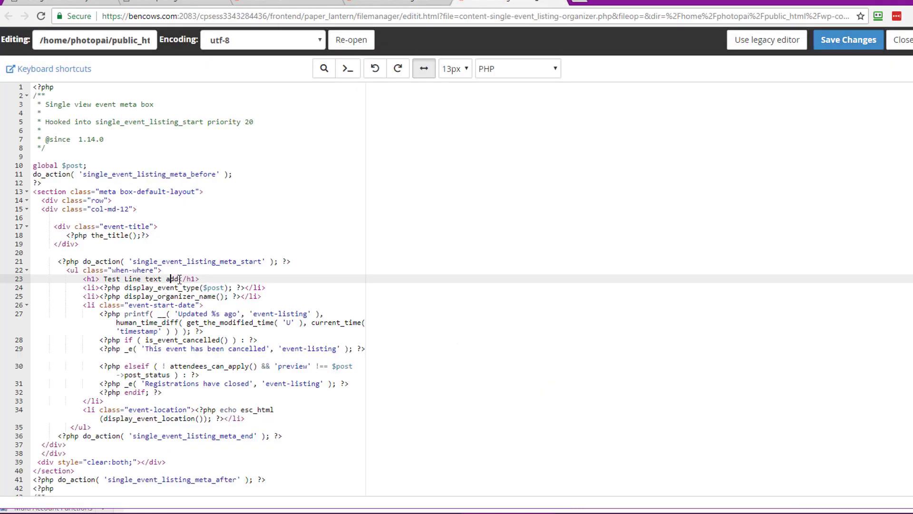
left_click_drag(178, 279, 104, 279)
type("Any")
left_click(835, 41)
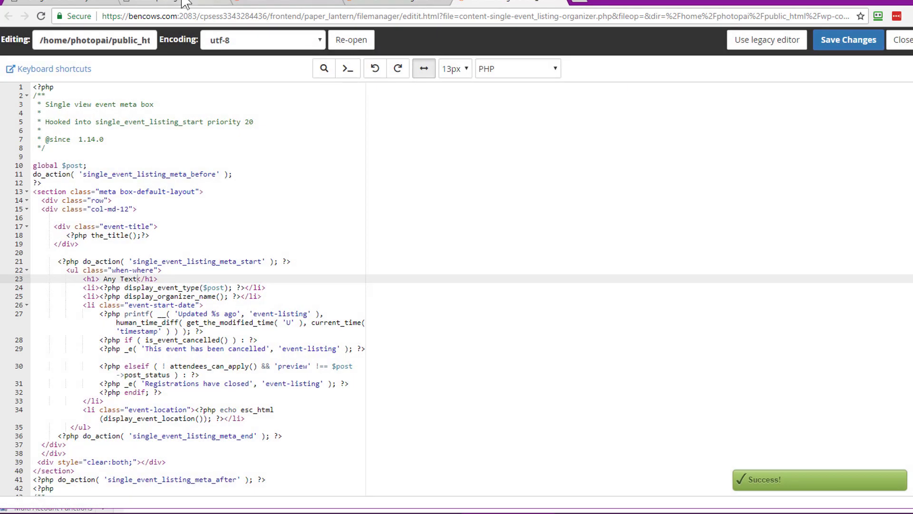
- Reload the EdCamp Long Island event page and check the heading in the details box again
left_click(171, 3)
key("F5")
left_click_drag(593, 192, 675, 203)
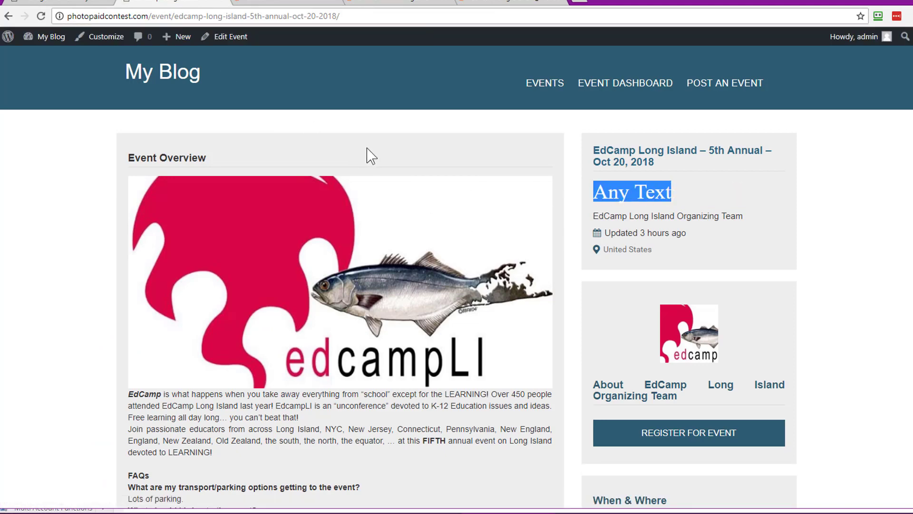
- In the File Manager, compress the event-listing-master theme's wp-event-manager folder as a Zip Archive and close the results
key("ctrl+4")
left_click(212, 223)
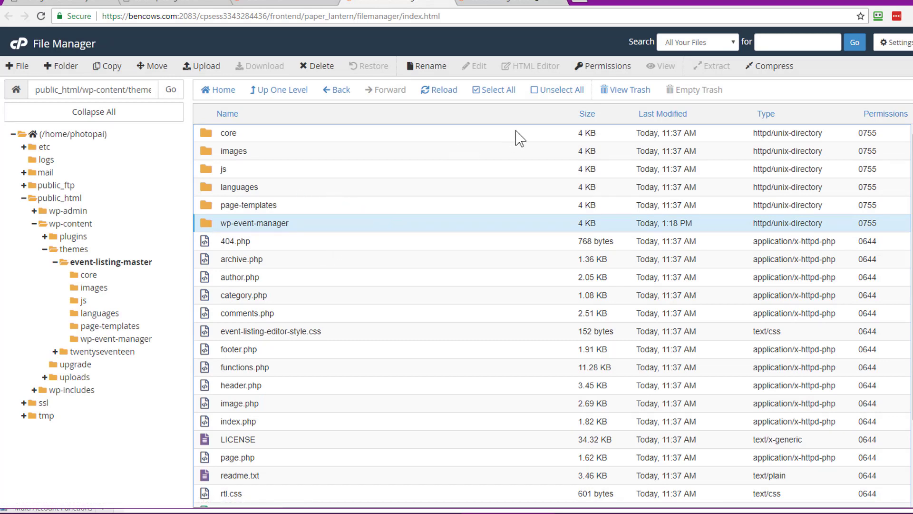
left_click(769, 65)
left_click(360, 219)
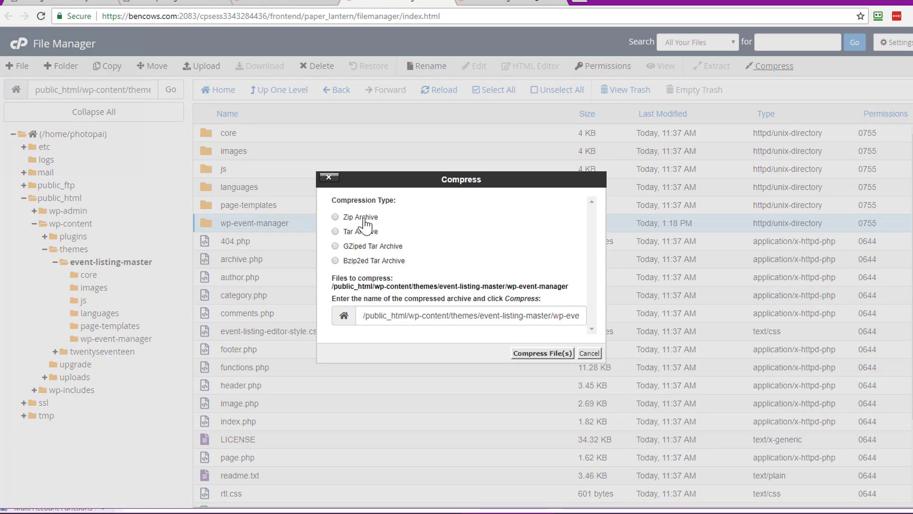
left_click(542, 352)
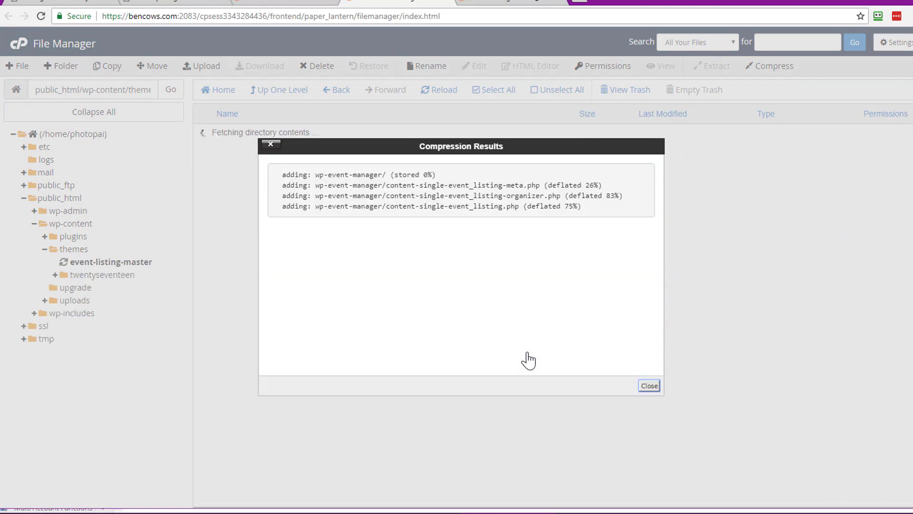
left_click(643, 384)
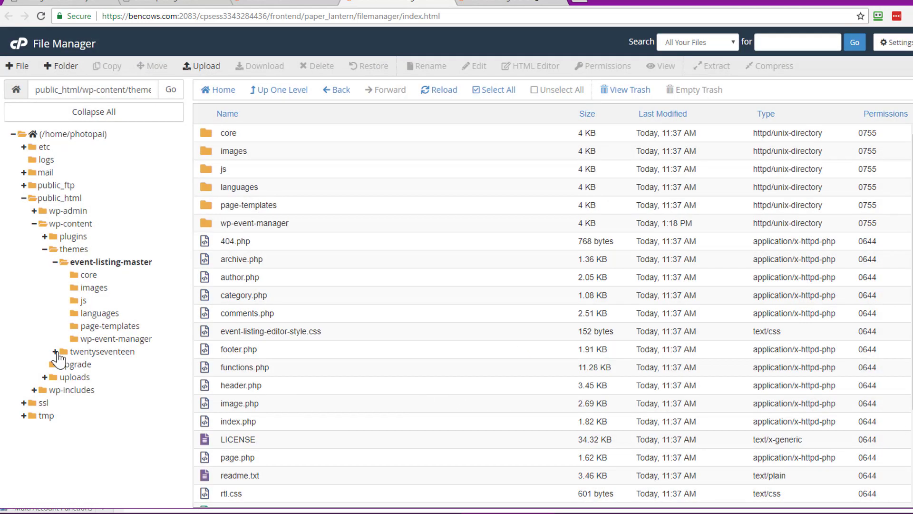
- Move wp-event-manager.zip from event-listing-master into the twentyseventeen theme folder and open that folder
left_click(56, 351)
scroll(355, 463, "down", 3)
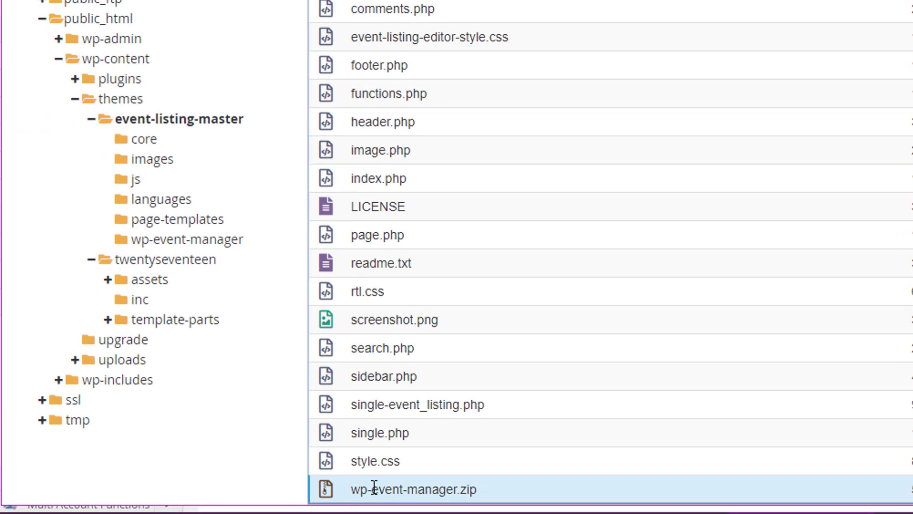
left_click_drag(251, 498, 131, 352)
left_click(131, 352)
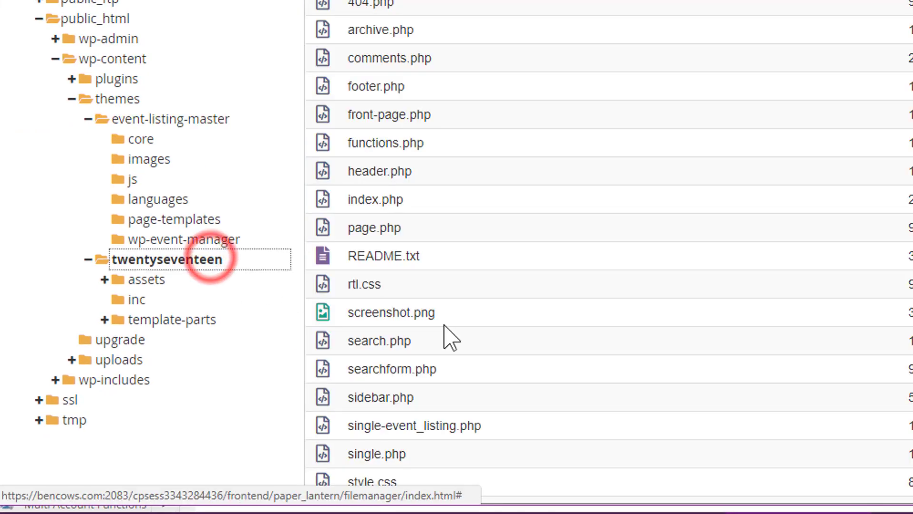
- Extract wp-event-manager.zip into /public_html/wp-content/themes/twentyseventeen and close the results
left_click(495, 484)
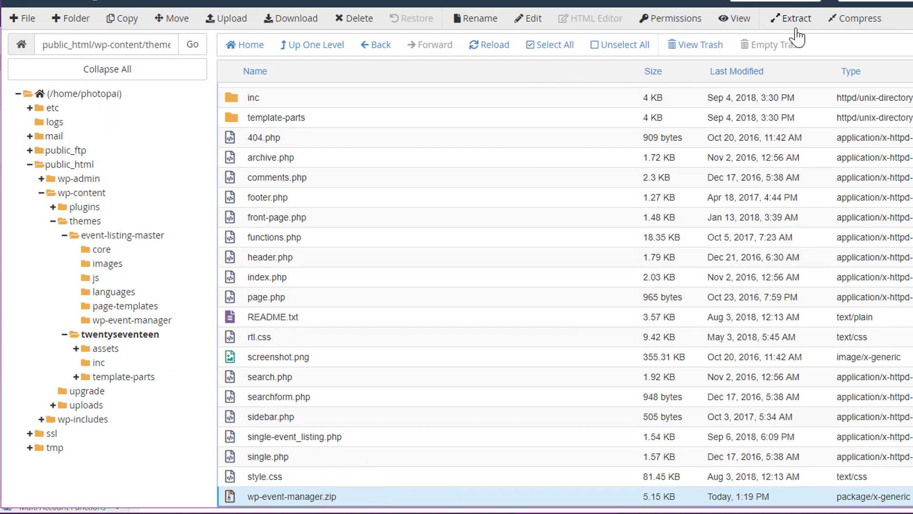
left_click(796, 19)
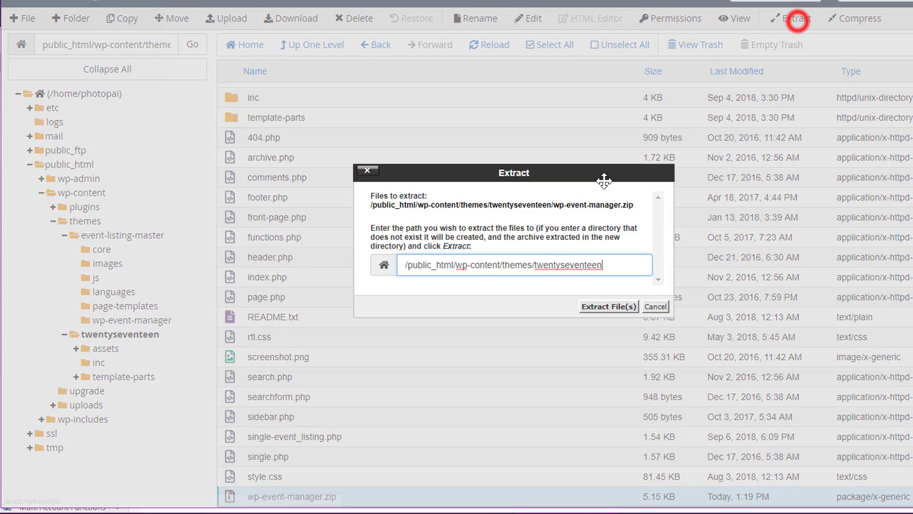
left_click(609, 307)
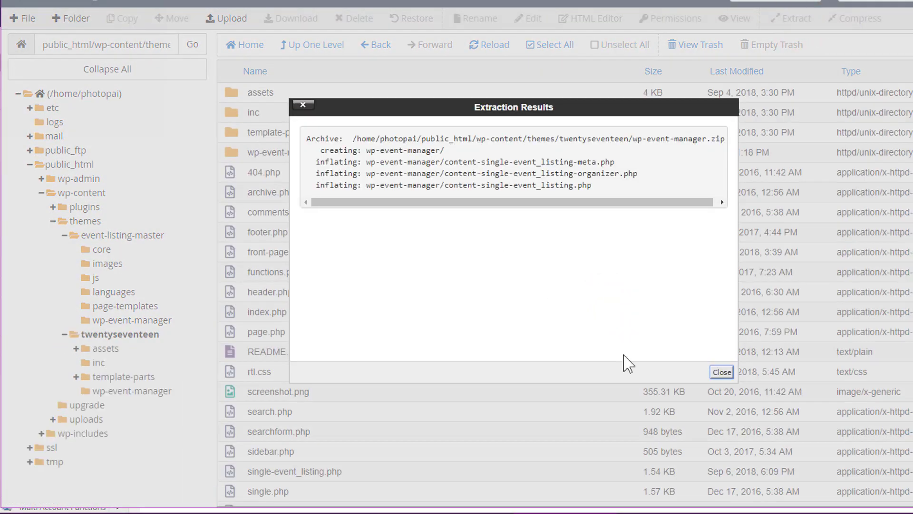
left_click(722, 372)
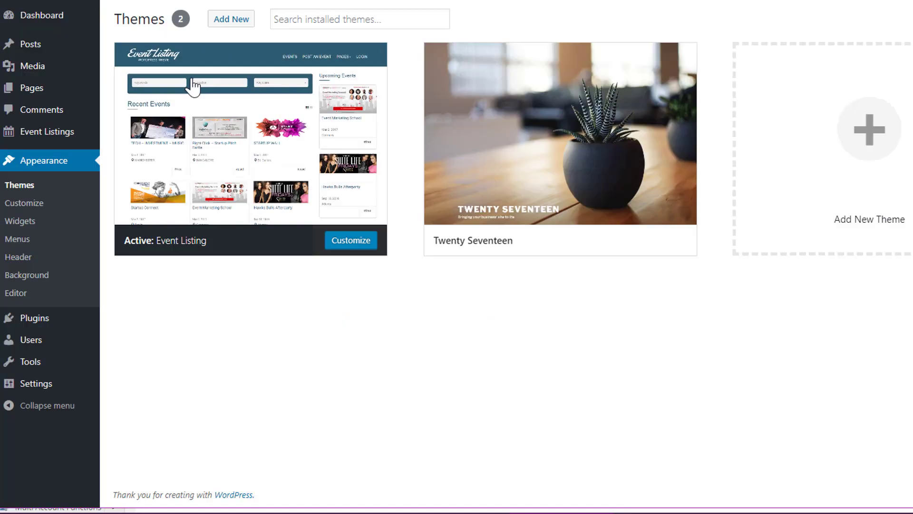
- Activate the Twenty Seventeen theme in WordPress, then reload the EdCamp Long Island event page to check the heading
left_click(590, 241)
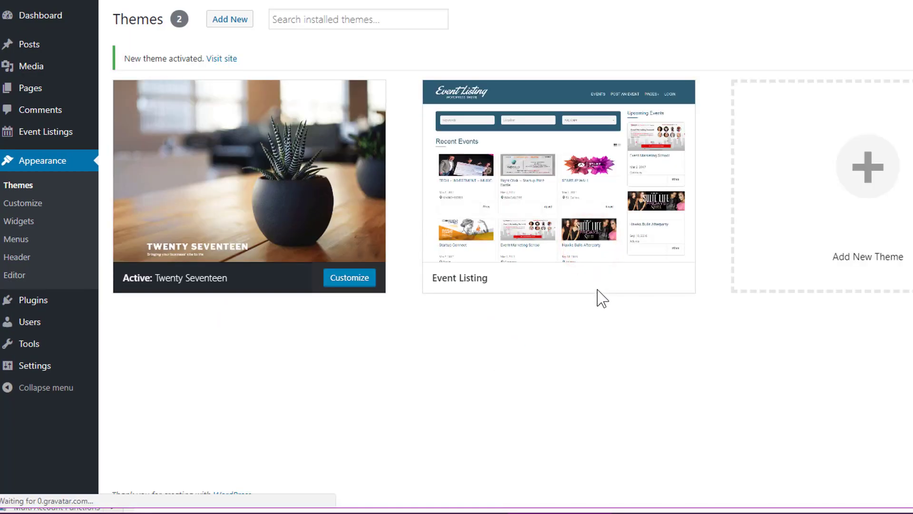
right_click(289, 32)
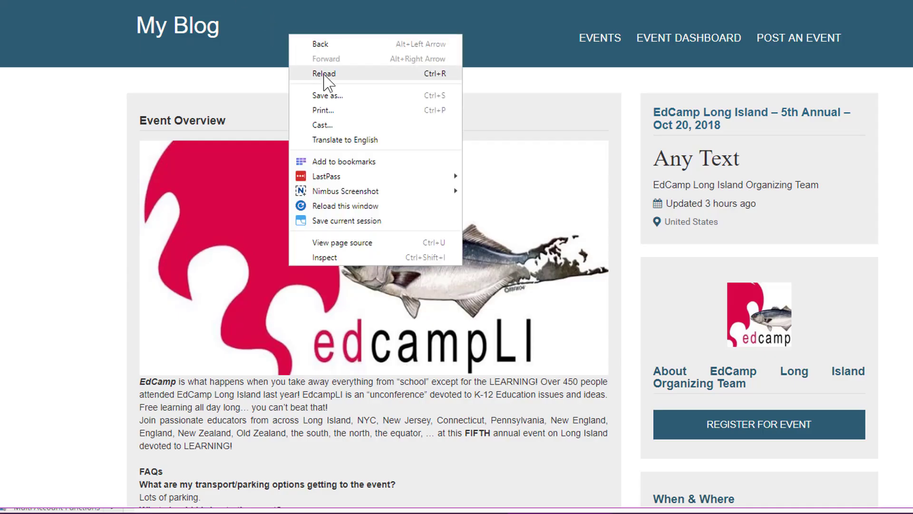
left_click(323, 74)
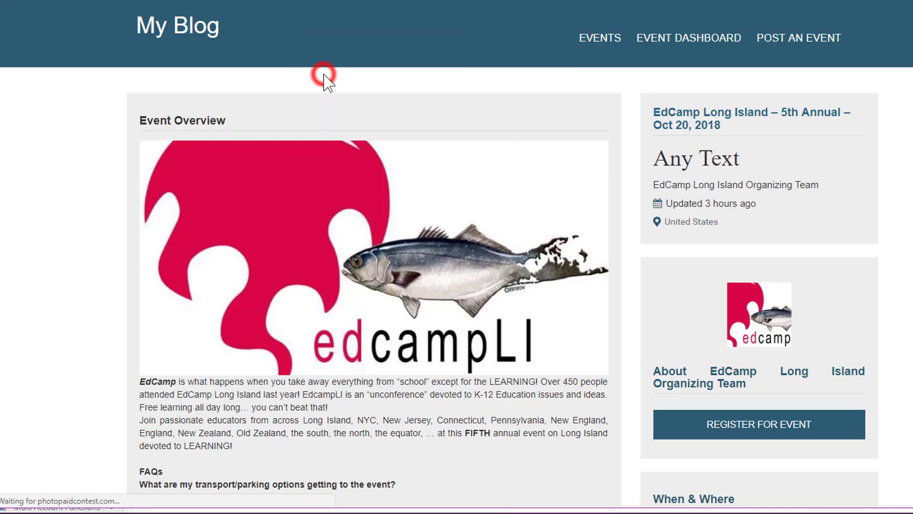
scroll(566, 257, "down", 5)
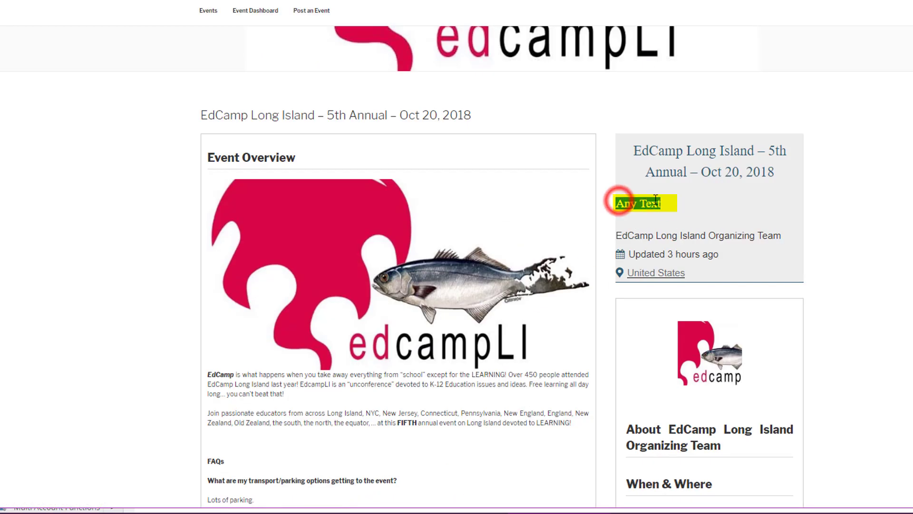